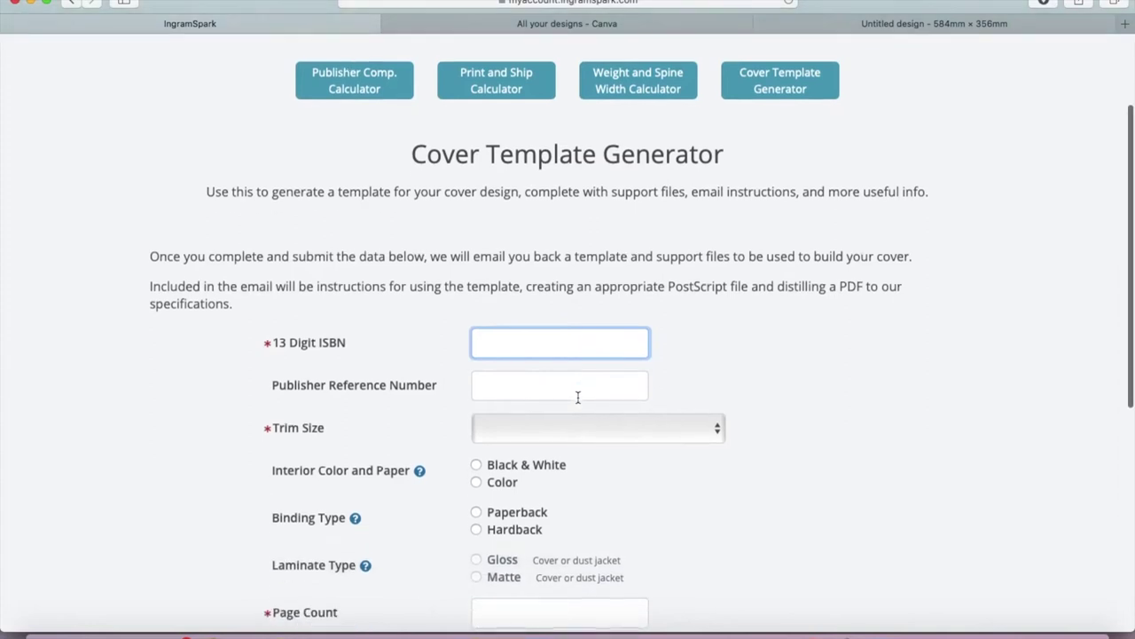
# Set the trim size in the Cover Template Generator to 8.500" x 8.500" (216mm x 216mm).
pyautogui.scroll(2, 588, 221)
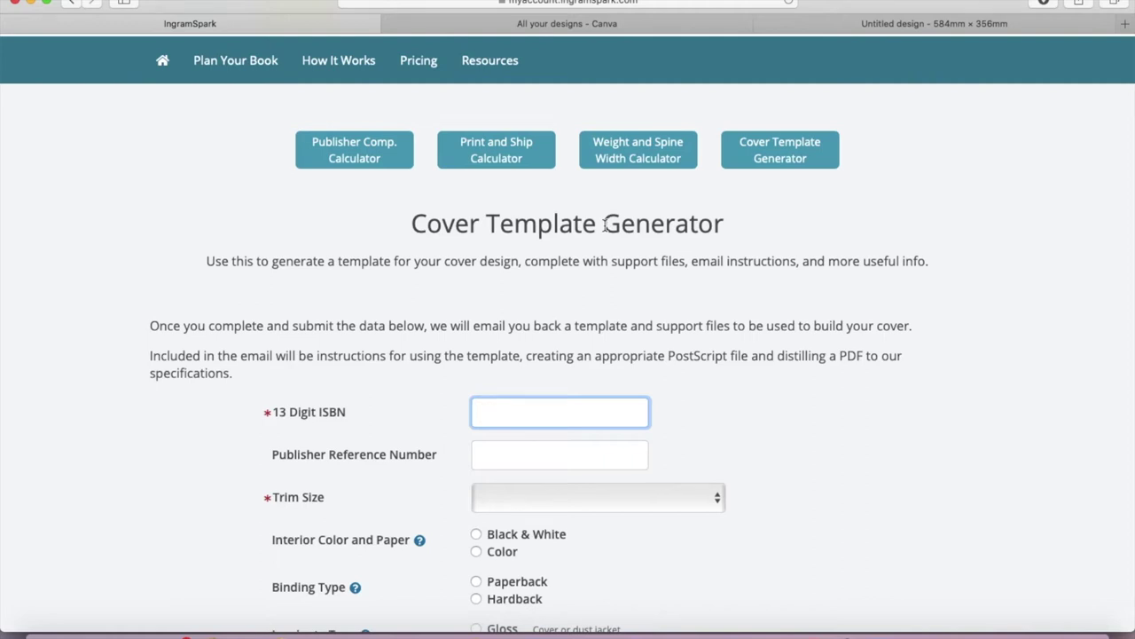
pyautogui.scroll(-1, 610, 342)
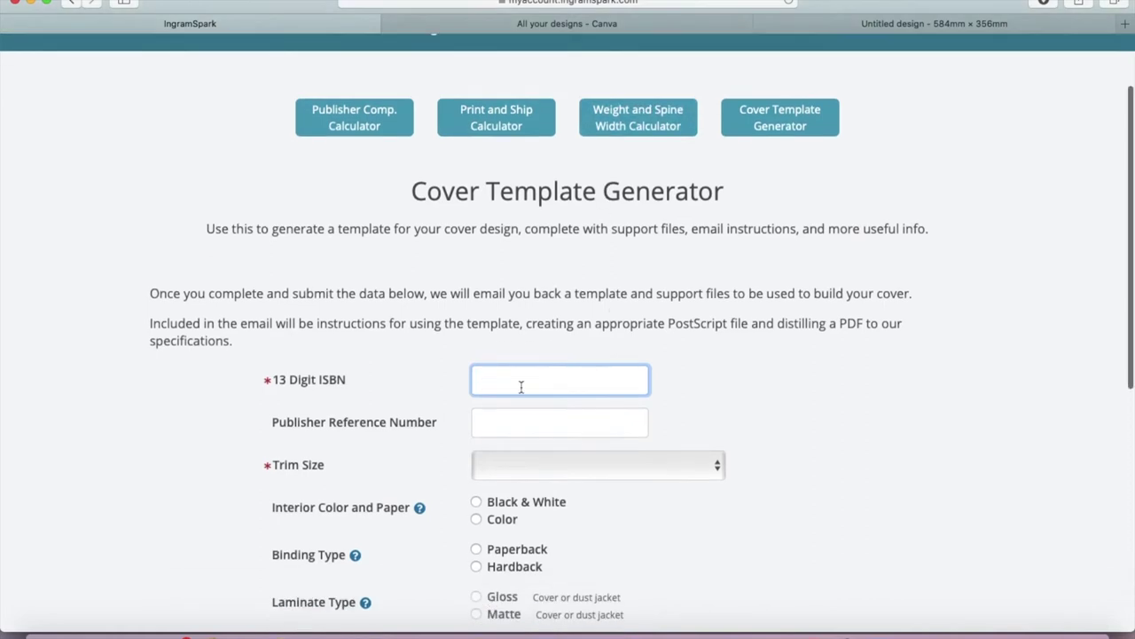
pyautogui.scroll(-2, 621, 391)
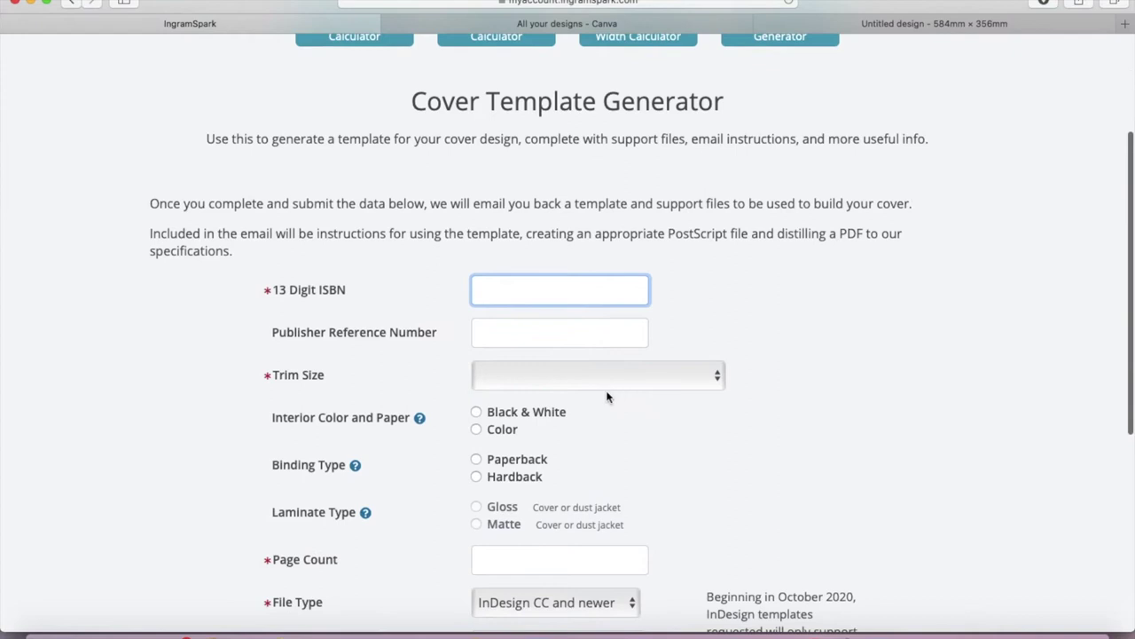
pyautogui.scroll(-1, 458, 345)
pyautogui.scroll(-1, 459, 345)
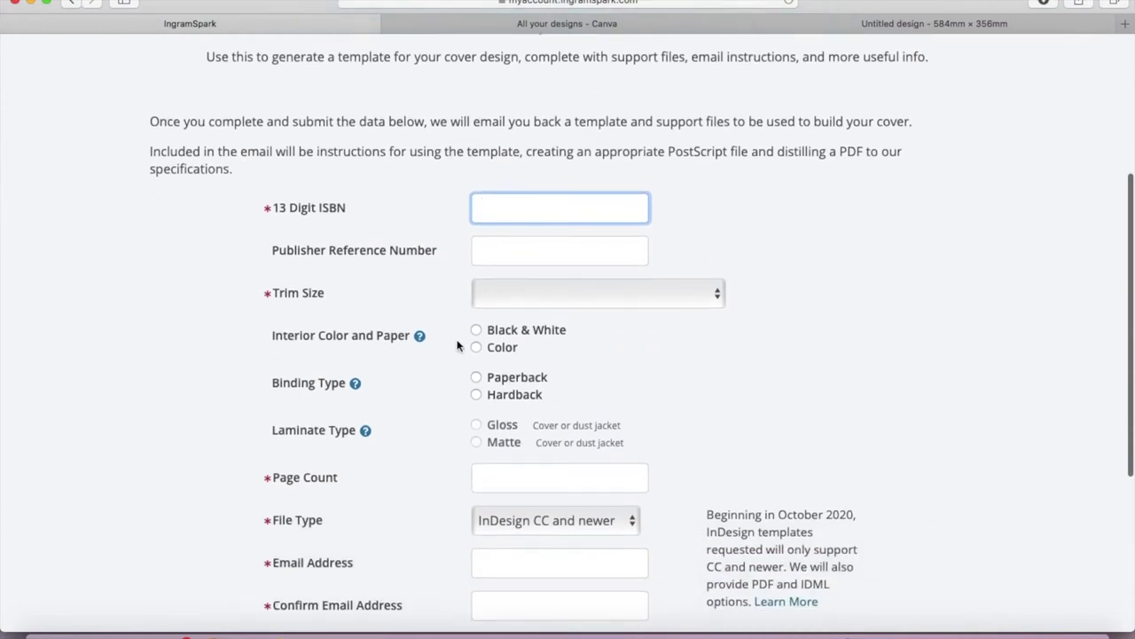
pyautogui.click(537, 302)
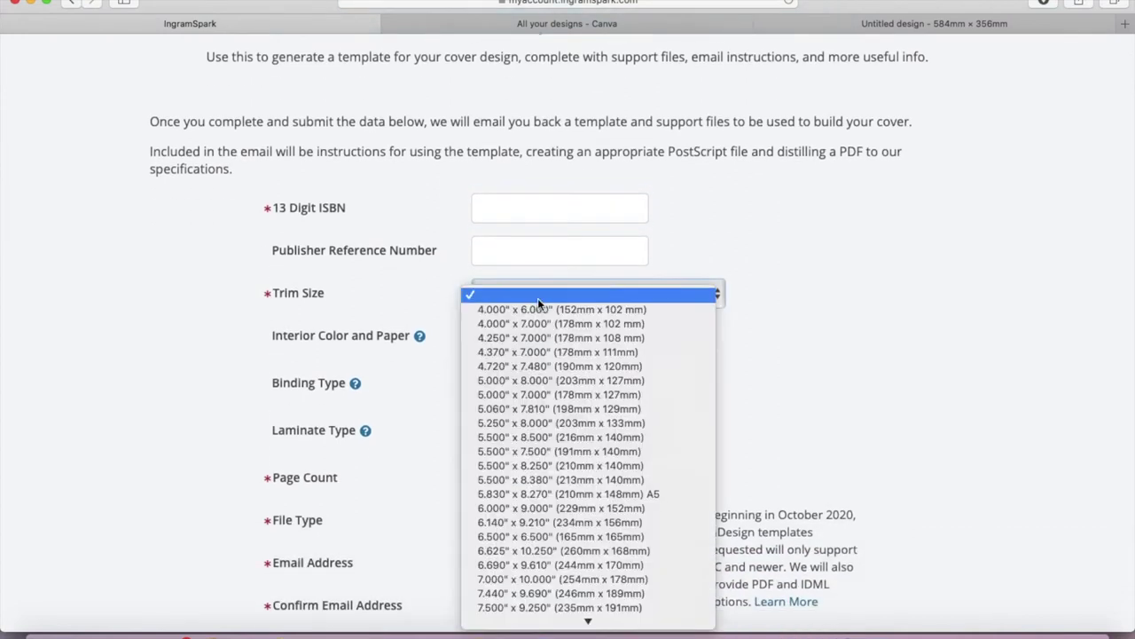
pyautogui.scroll(-2, 541, 299)
pyautogui.scroll(-2, 568, 559)
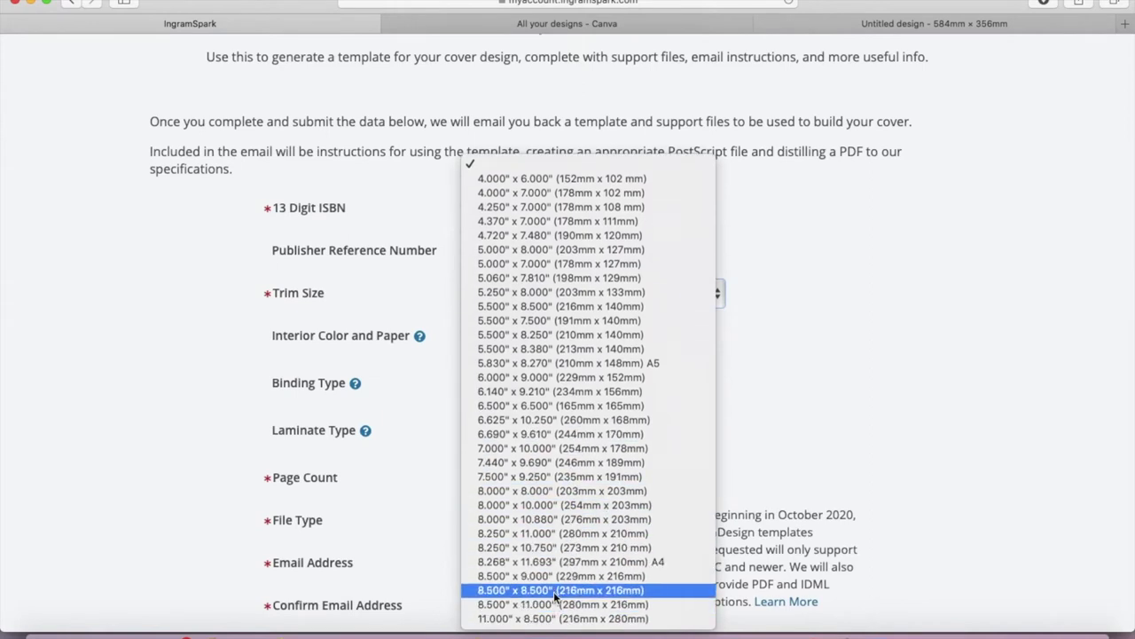
pyautogui.click(554, 589)
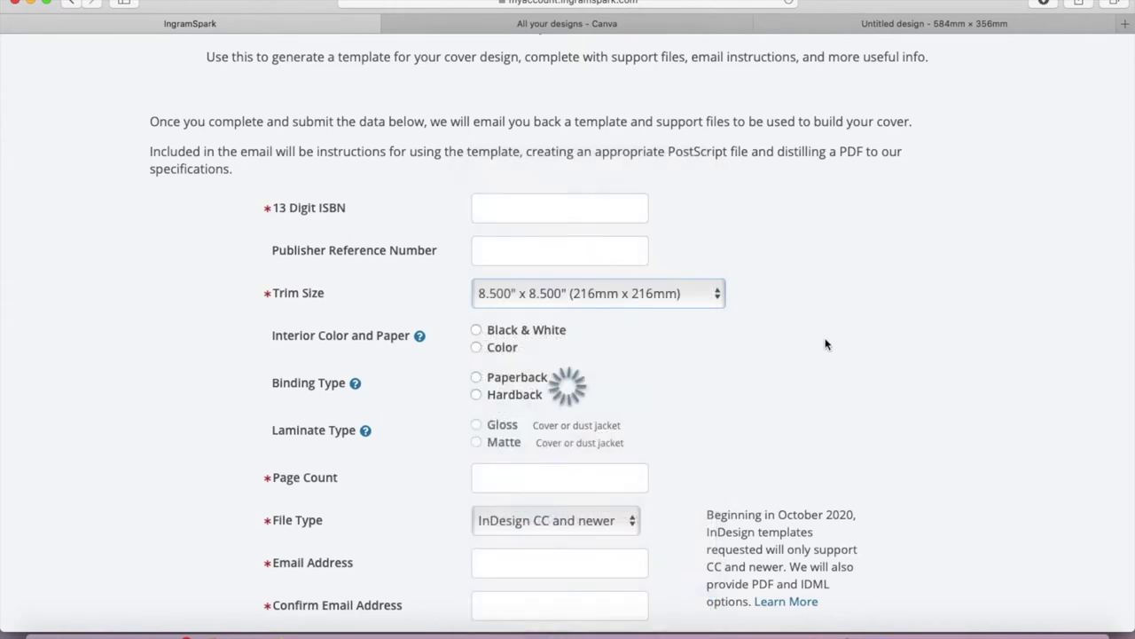
# Choose Premium Color for the interior and Hardback with Case Laminate for the binding.
pyautogui.click(476, 348)
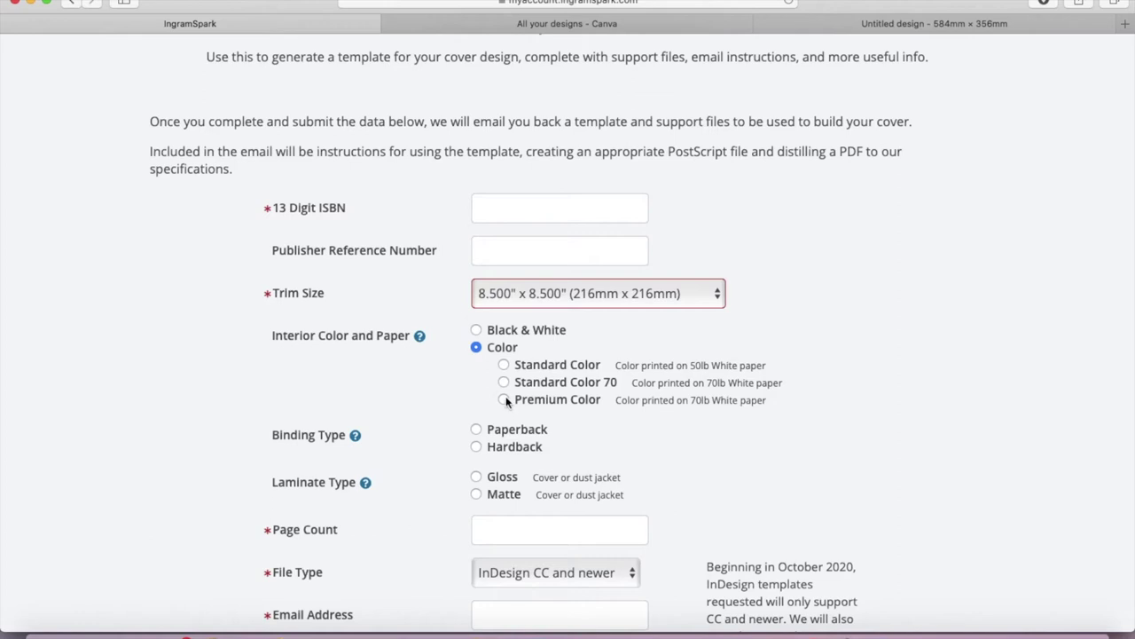
pyautogui.scroll(-3, 505, 399)
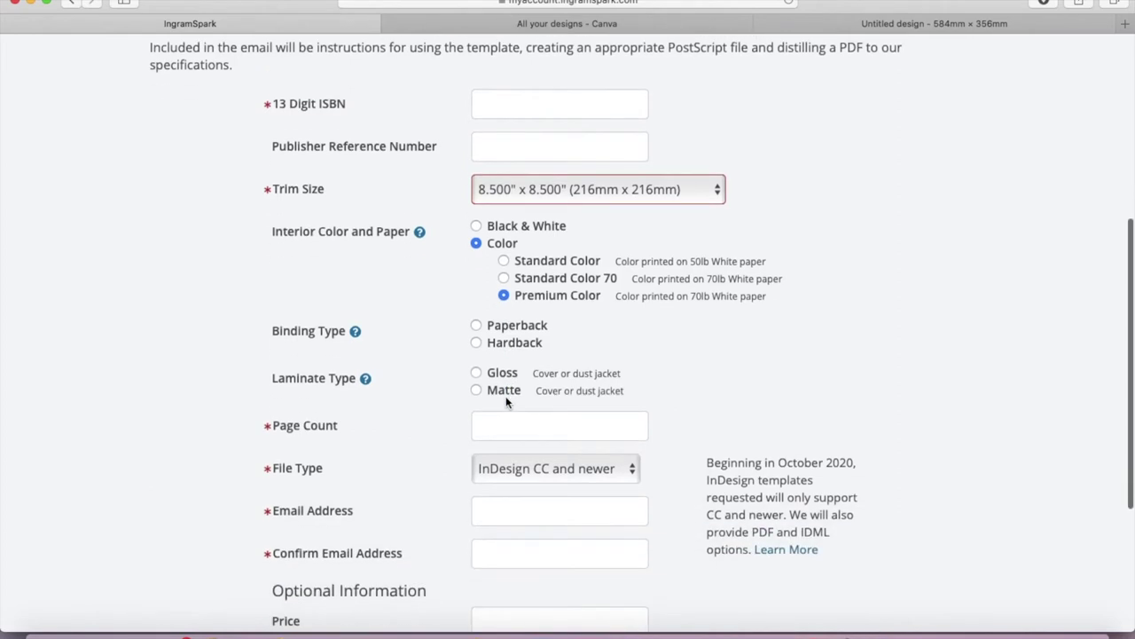
pyautogui.click(477, 342)
pyautogui.scroll(-3, 568, 408)
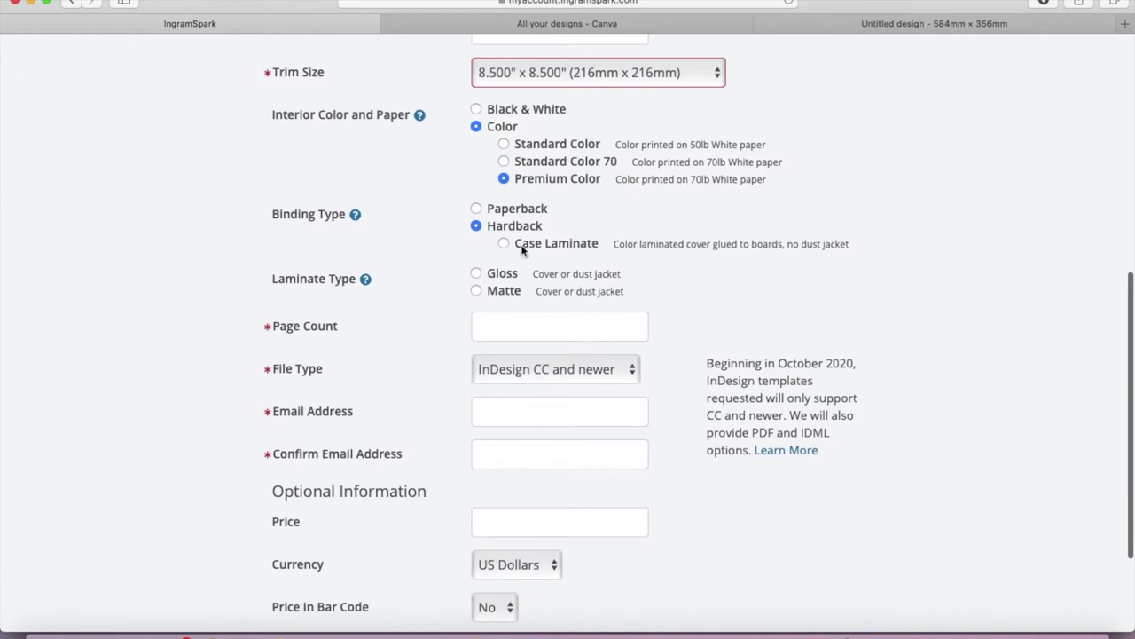
pyautogui.click(503, 243)
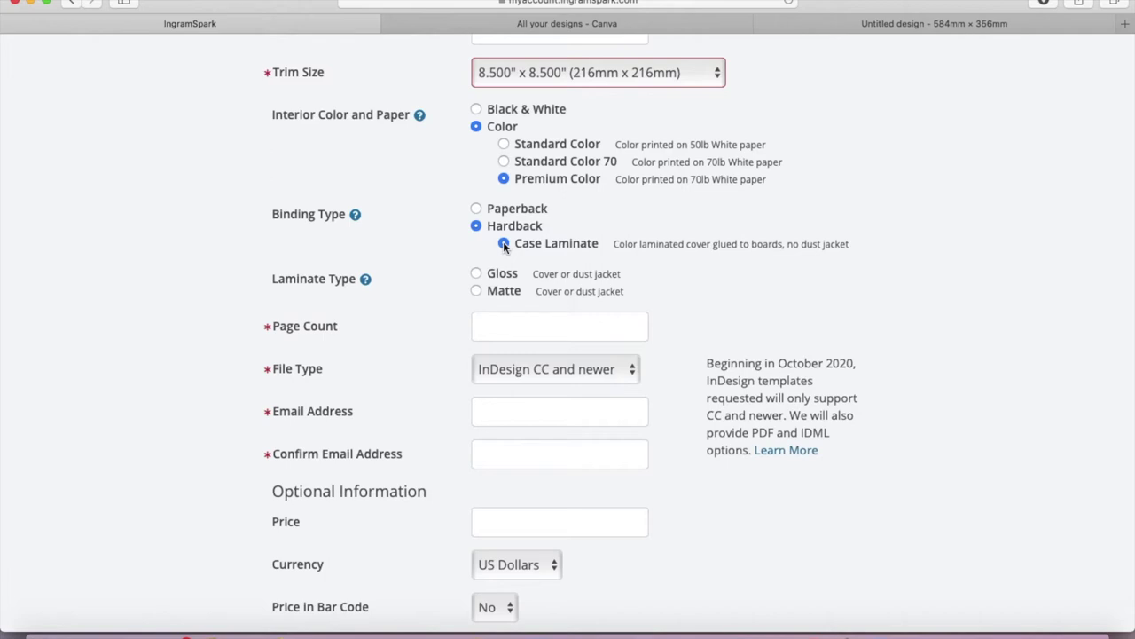
# Choose the Gloss laminate type and set the page count to 28.
pyautogui.click(477, 274)
pyautogui.click(541, 325)
pyautogui.write('28')
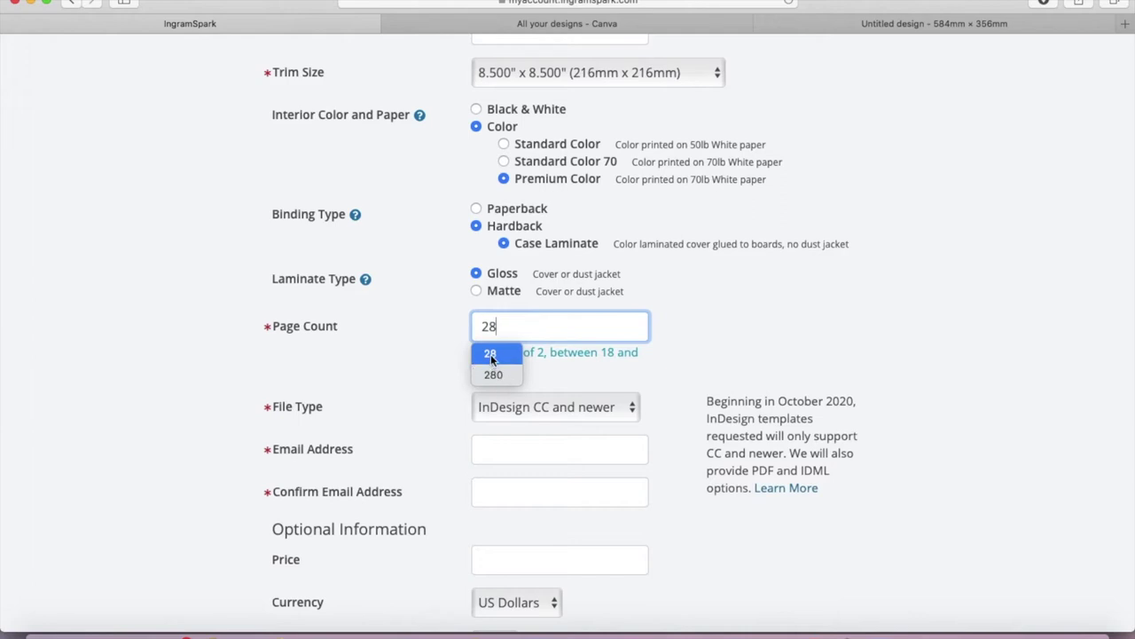
pyautogui.click(802, 341)
pyautogui.scroll(-2, 633, 387)
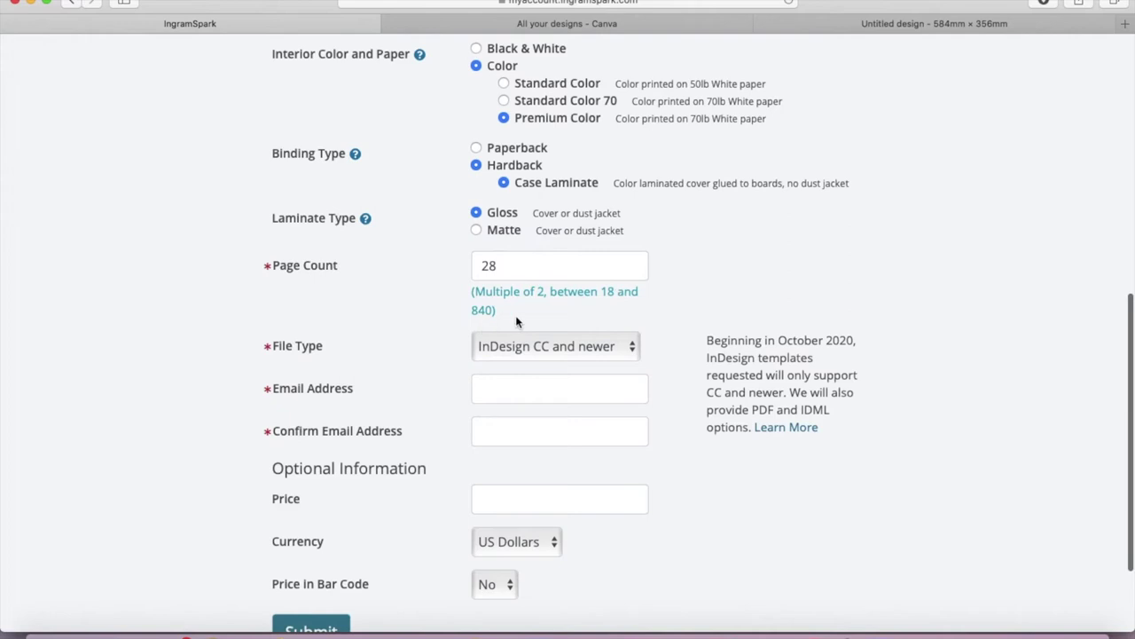
# Set the cover template's file type to PDF.
pyautogui.click(603, 352)
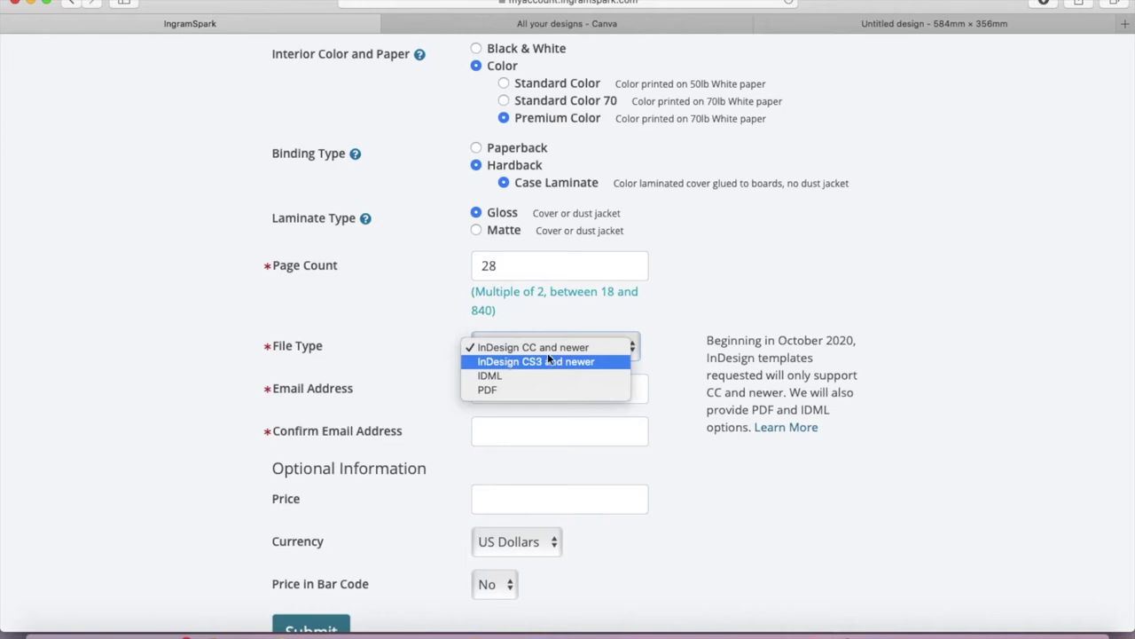
pyautogui.click(497, 389)
pyautogui.click(498, 389)
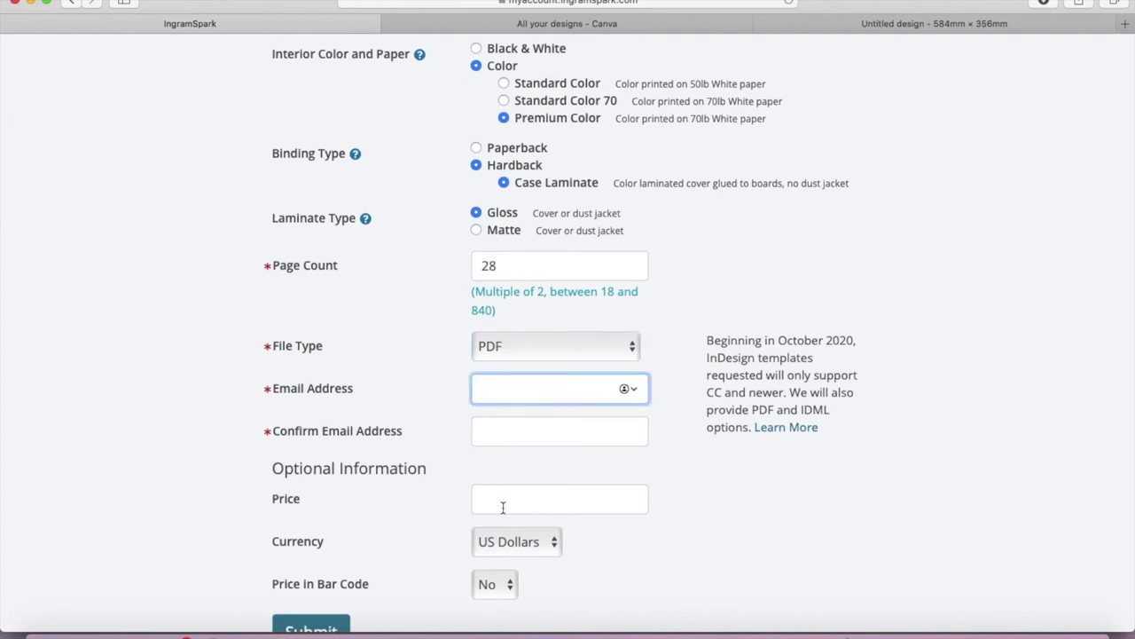
pyautogui.scroll(-3, 504, 507)
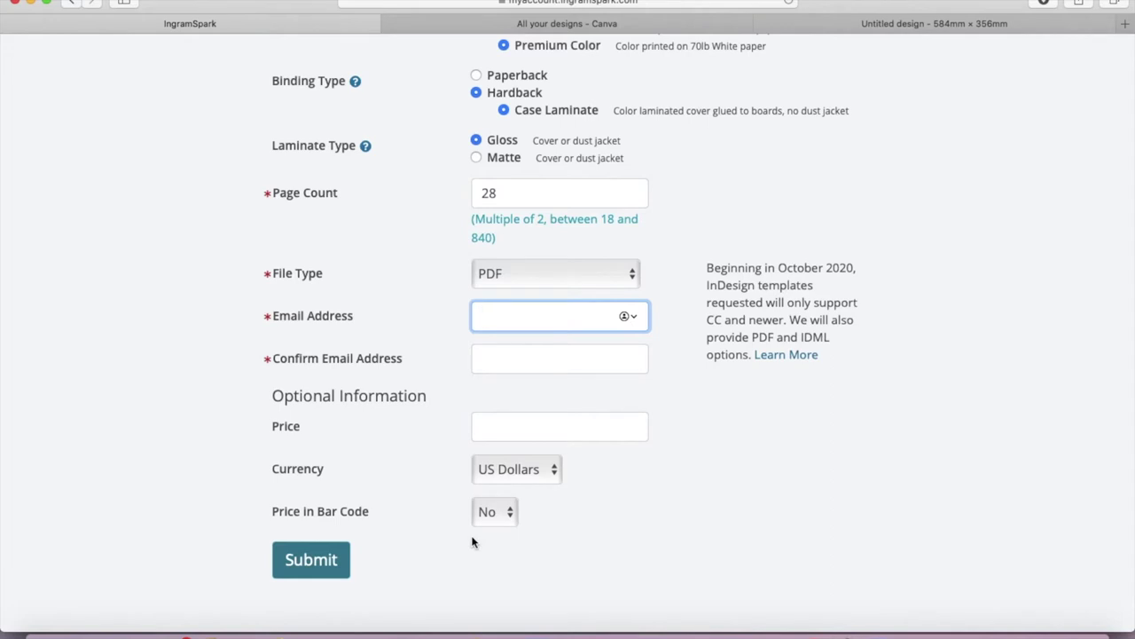
pyautogui.scroll(10, 817, 496)
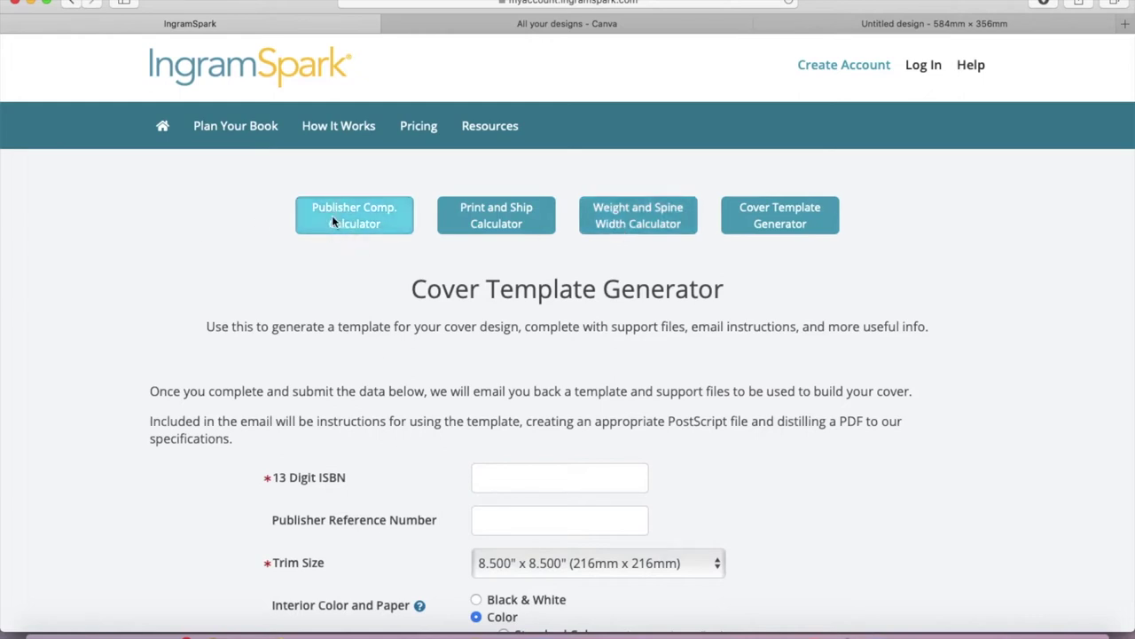
pyautogui.scroll(-3, 393, 381)
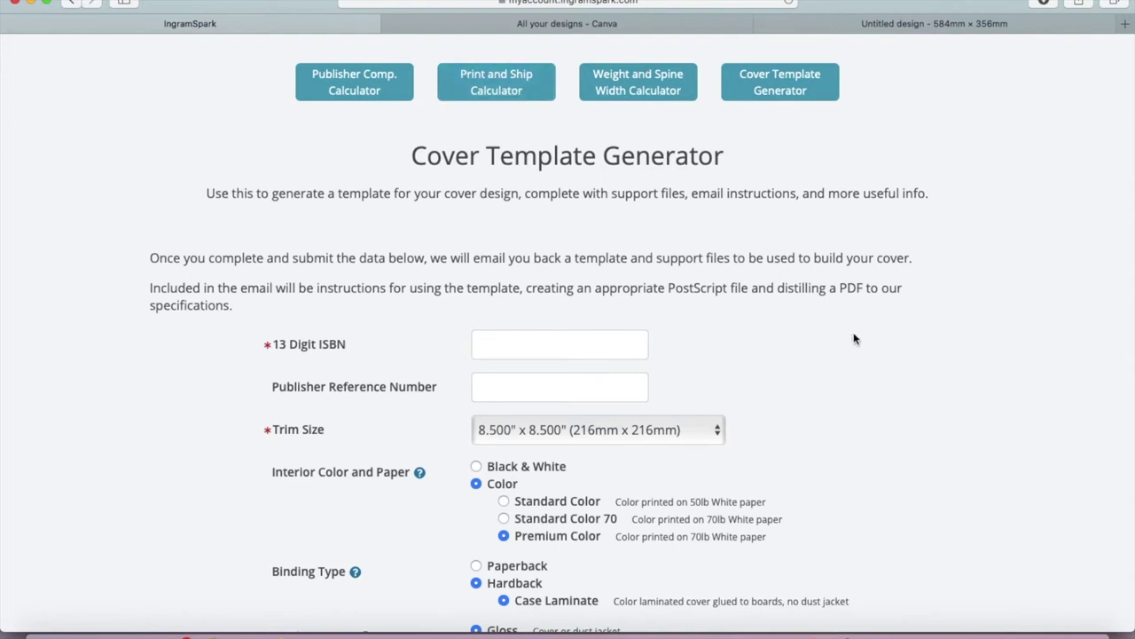
pyautogui.scroll(3, 857, 336)
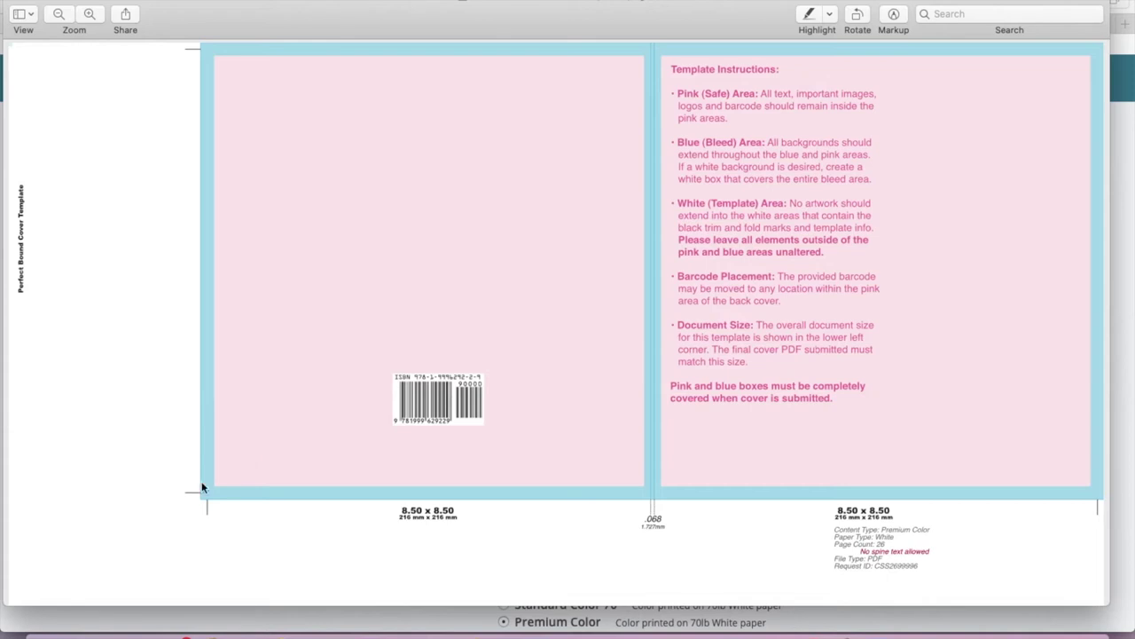
# Examine the case laminate cover template PDF, including the board width, spine bulk, cover panels and overall document size.
pyautogui.scroll(-3, 162, 485)
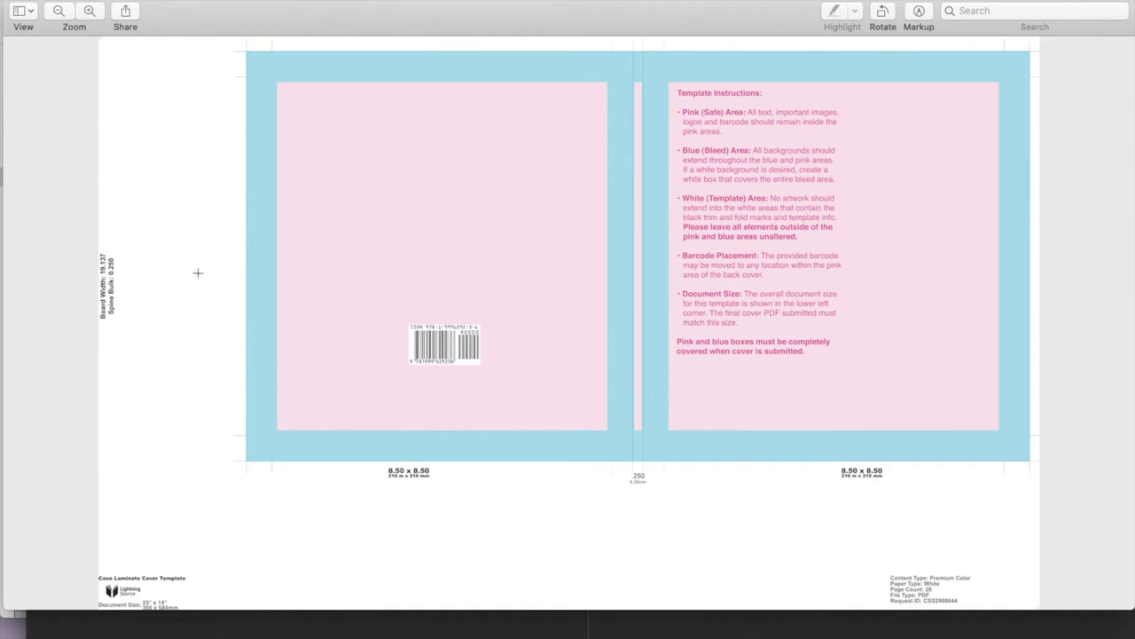
pyautogui.scroll(5, 198, 272)
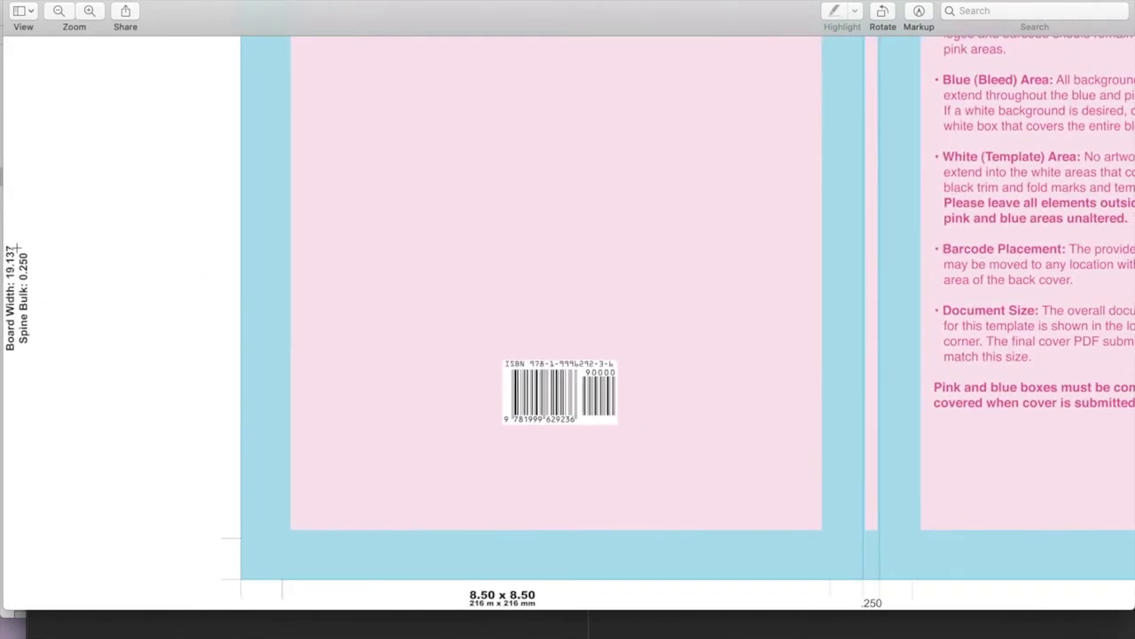
pyautogui.scroll(-5, 302, 380)
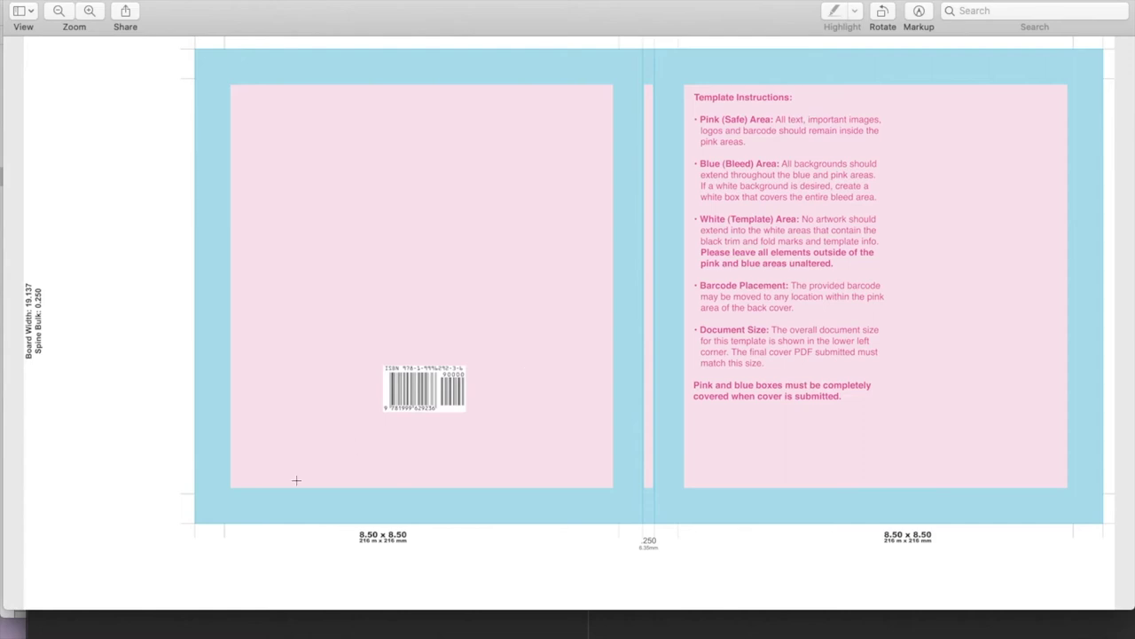
pyautogui.scroll(-3, 296, 480)
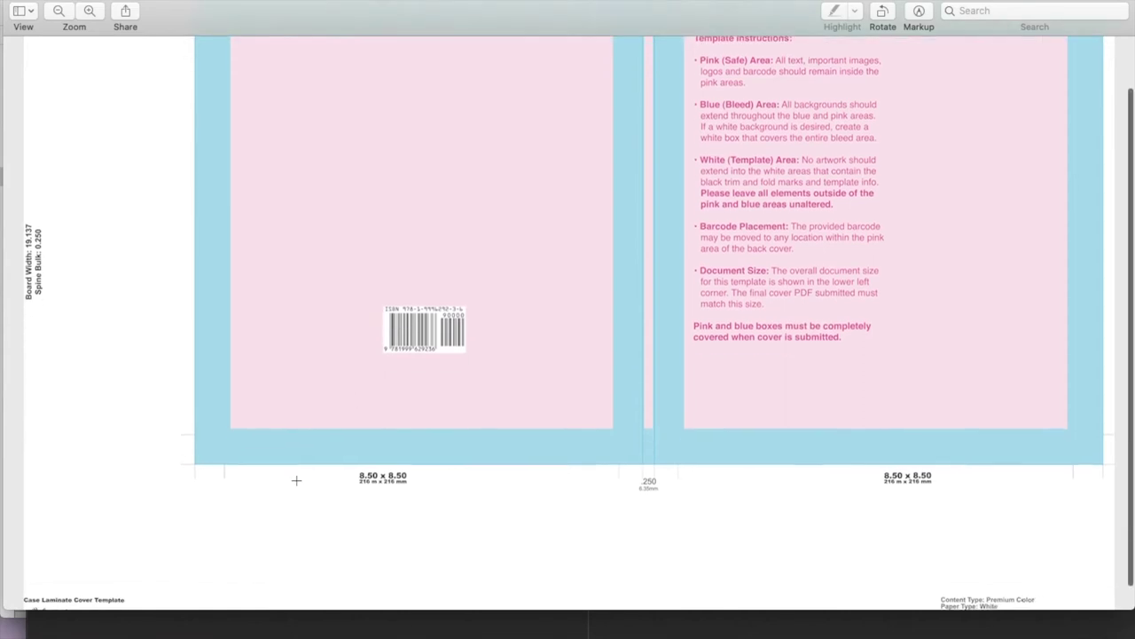
pyautogui.scroll(5, 103, 545)
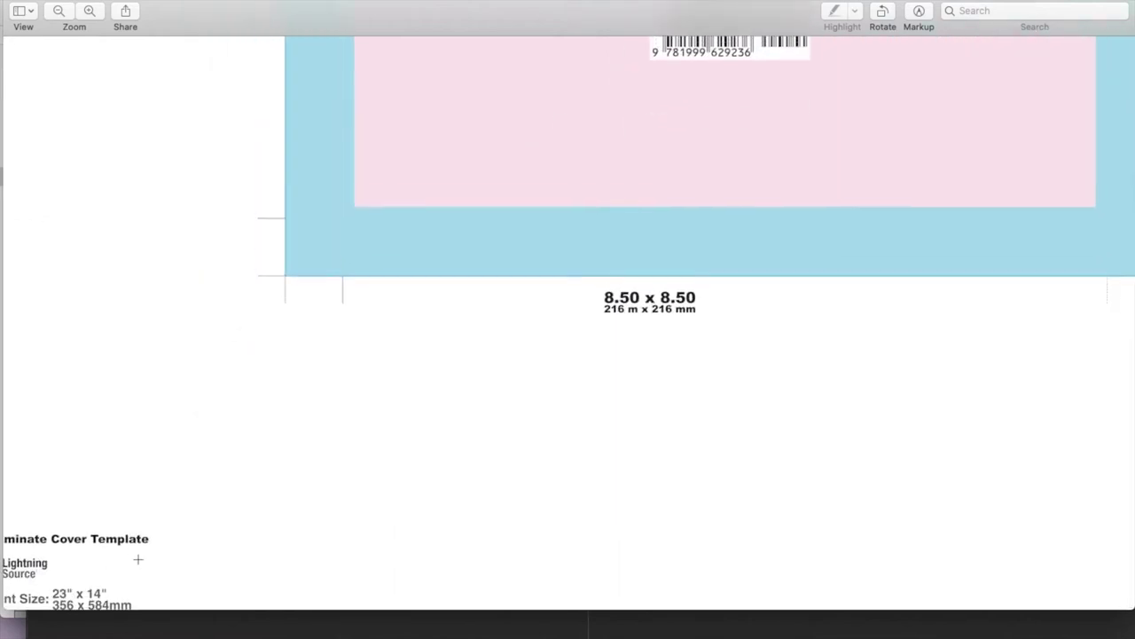
pyautogui.hscroll(-2, 135, 566)
pyautogui.scroll(1, 74, 594)
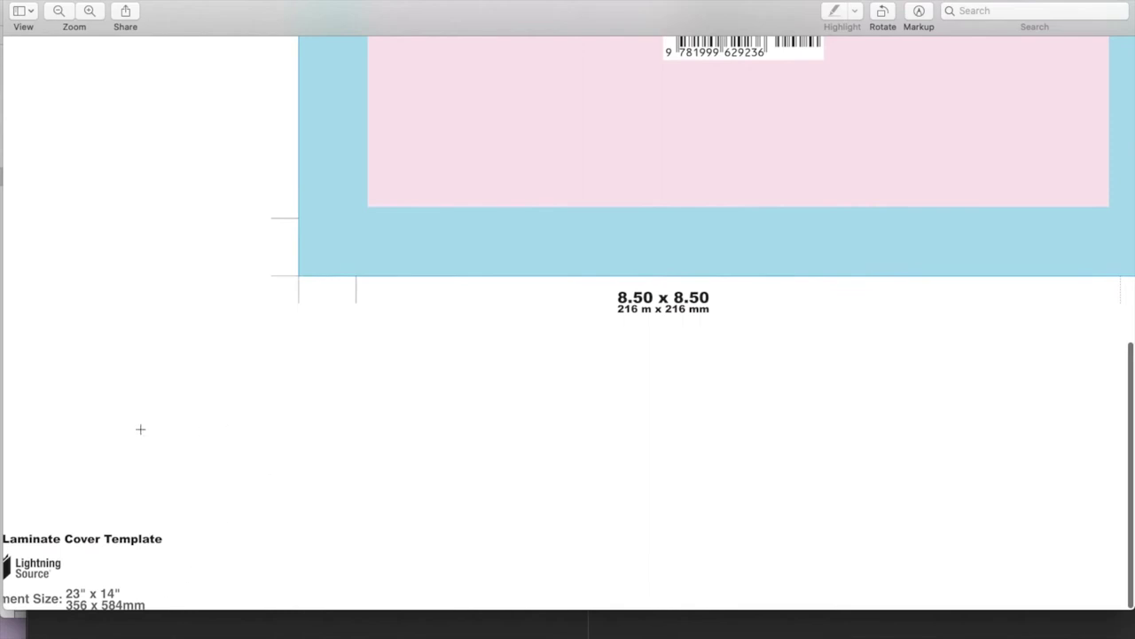
# Open the export options for the case laminate cover template PDF.
pyautogui.scroll(-5, 309, 440)
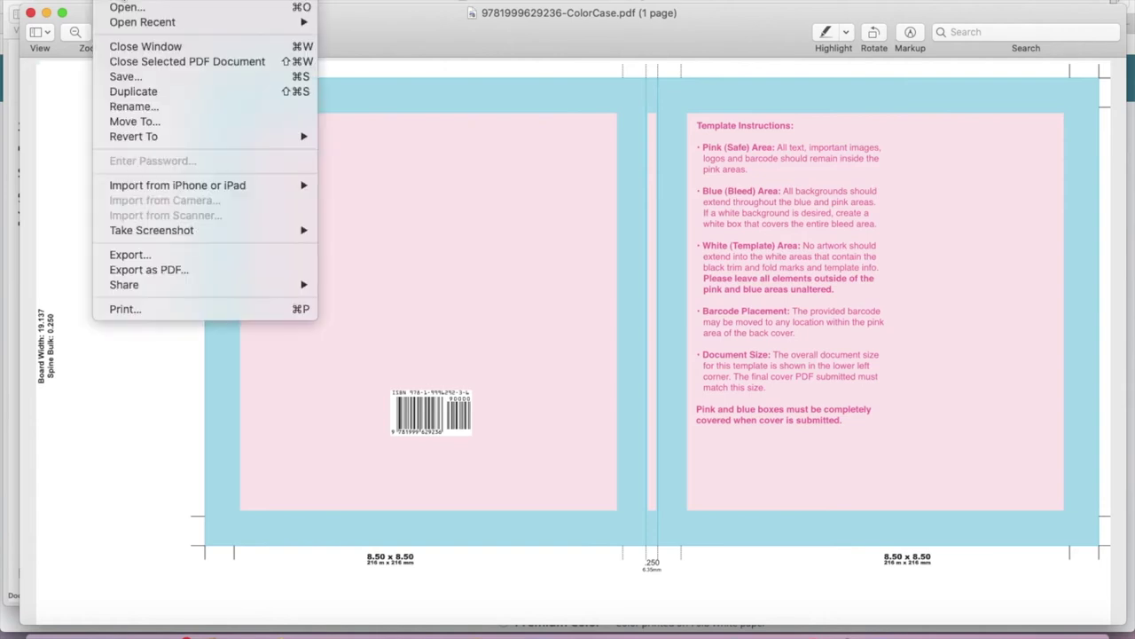
pyautogui.click(182, 254)
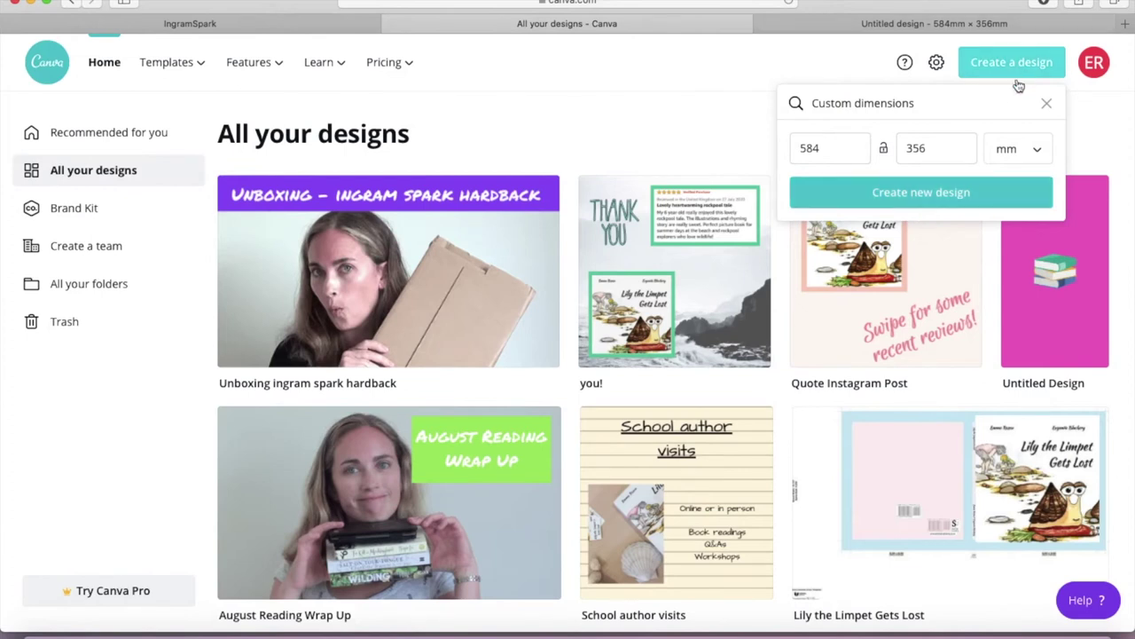
# Switch to Canva and create a new design with custom dimensions of 584 × 356 mm.
pyautogui.click(829, 151)
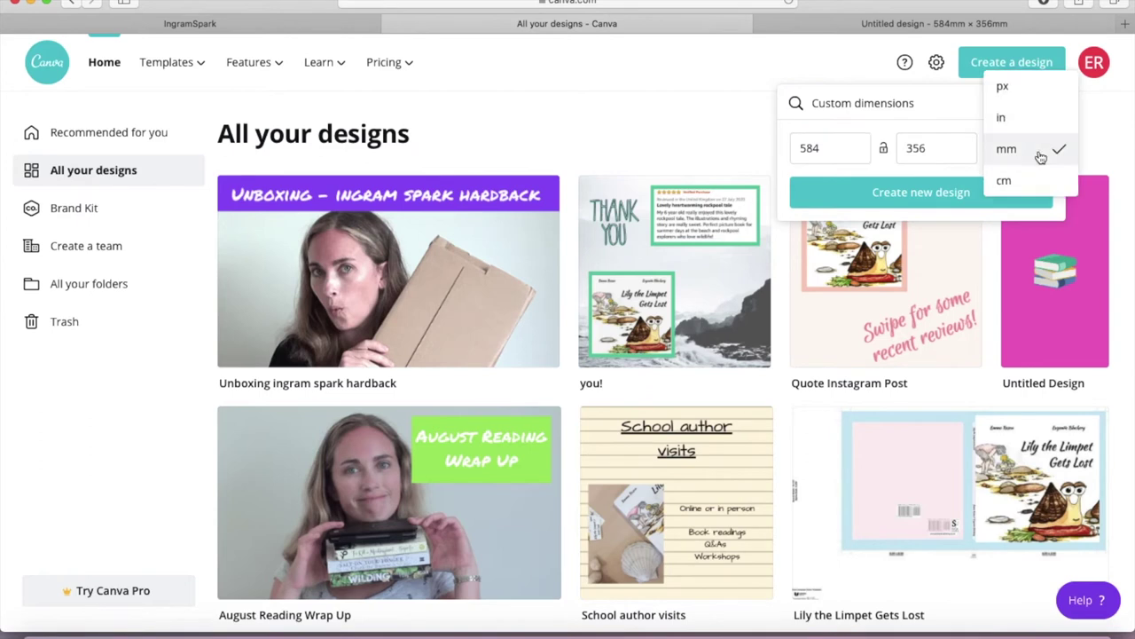
pyautogui.click(1041, 153)
pyautogui.click(946, 153)
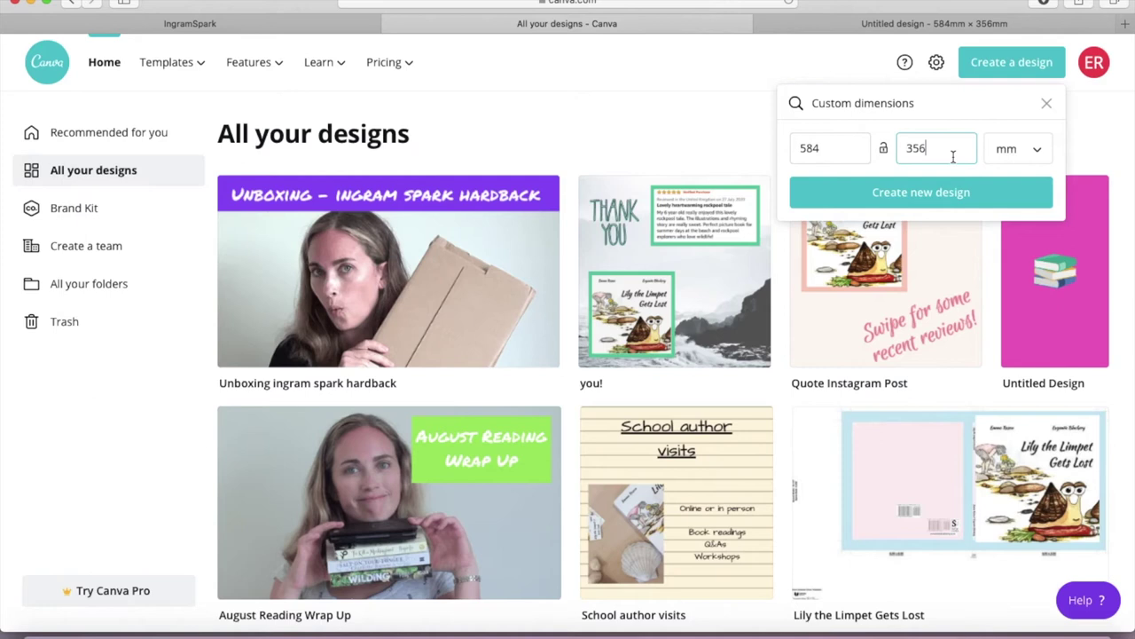
pyautogui.click(951, 195)
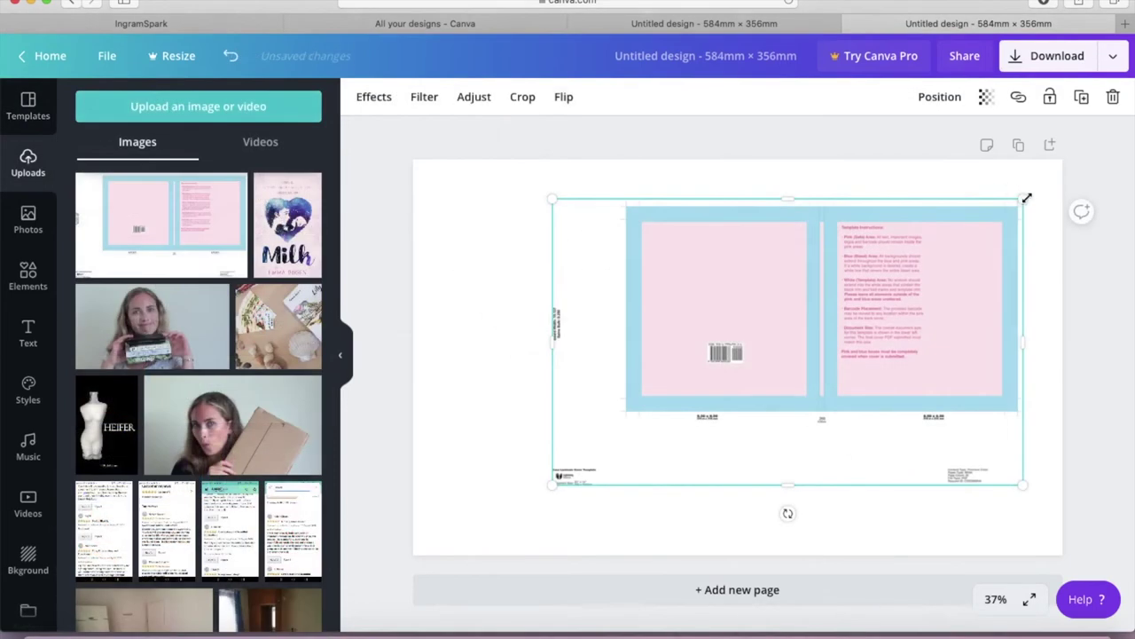
# Enlarge the cover template image from its corners until it fills the whole design page.
pyautogui.moveTo(1024, 197); pyautogui.dragTo(1060, 161)
pyautogui.moveTo(1029, 234); pyautogui.dragTo(1029, 222)
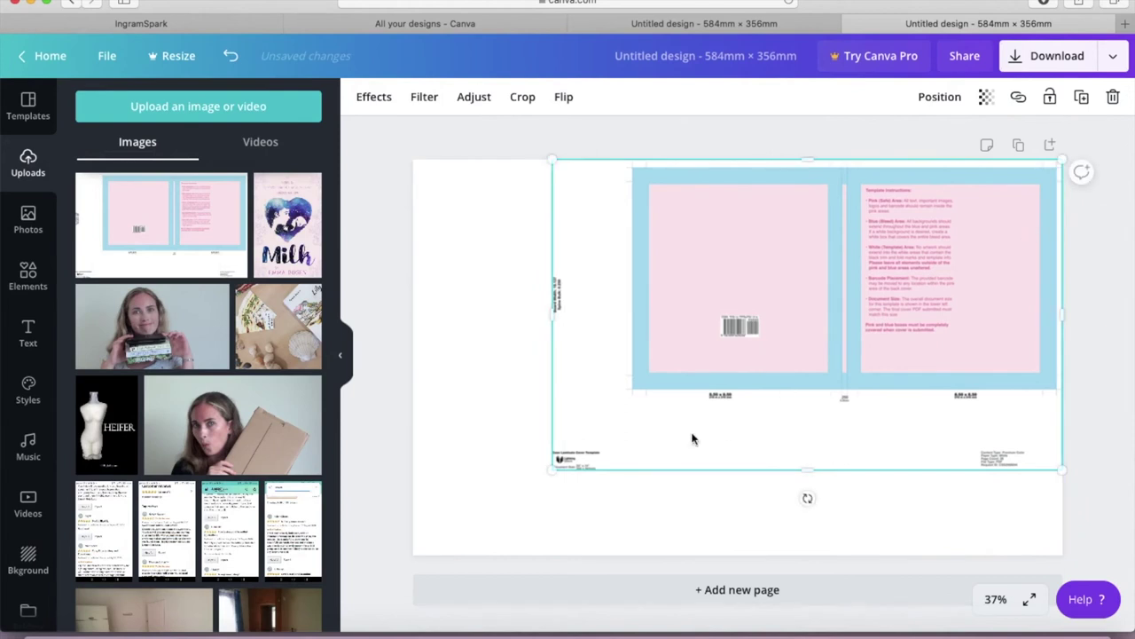
pyautogui.moveTo(491, 522); pyautogui.dragTo(420, 566)
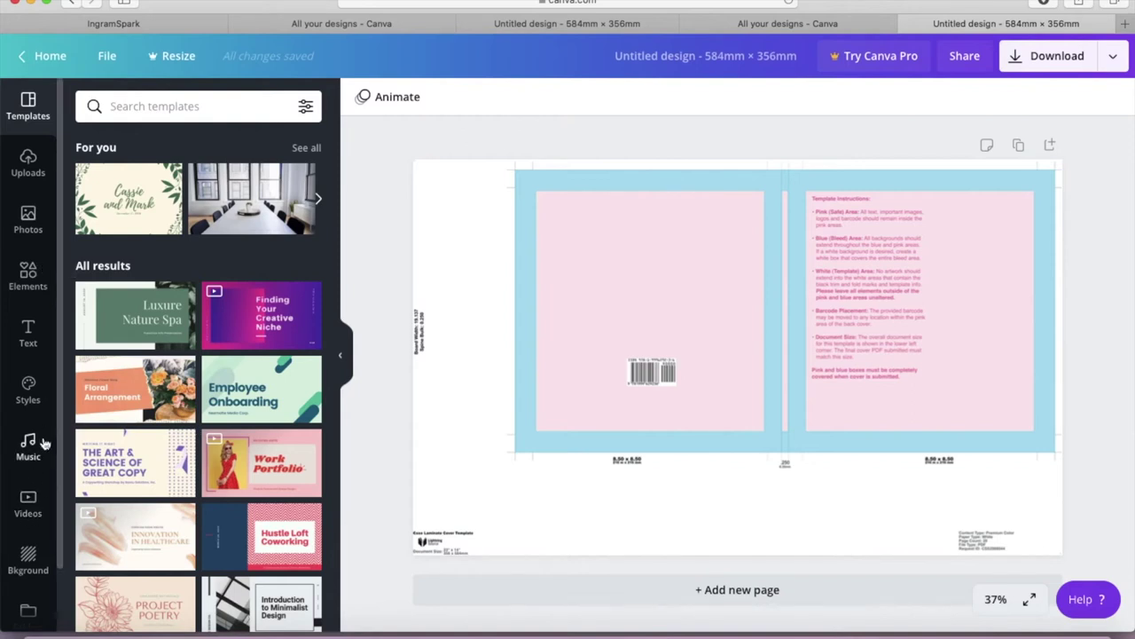
# Place the uploaded front and back cover images on the template and scale the front cover down to fit the front panel.
pyautogui.click(28, 164)
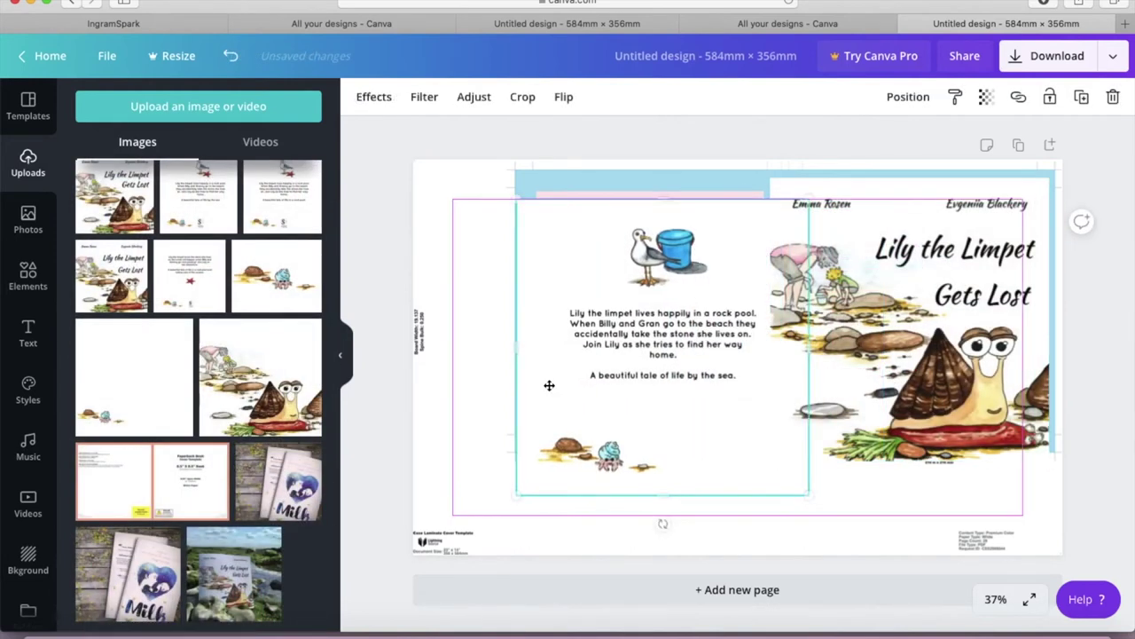
pyautogui.moveTo(549, 385); pyautogui.dragTo(501, 385)
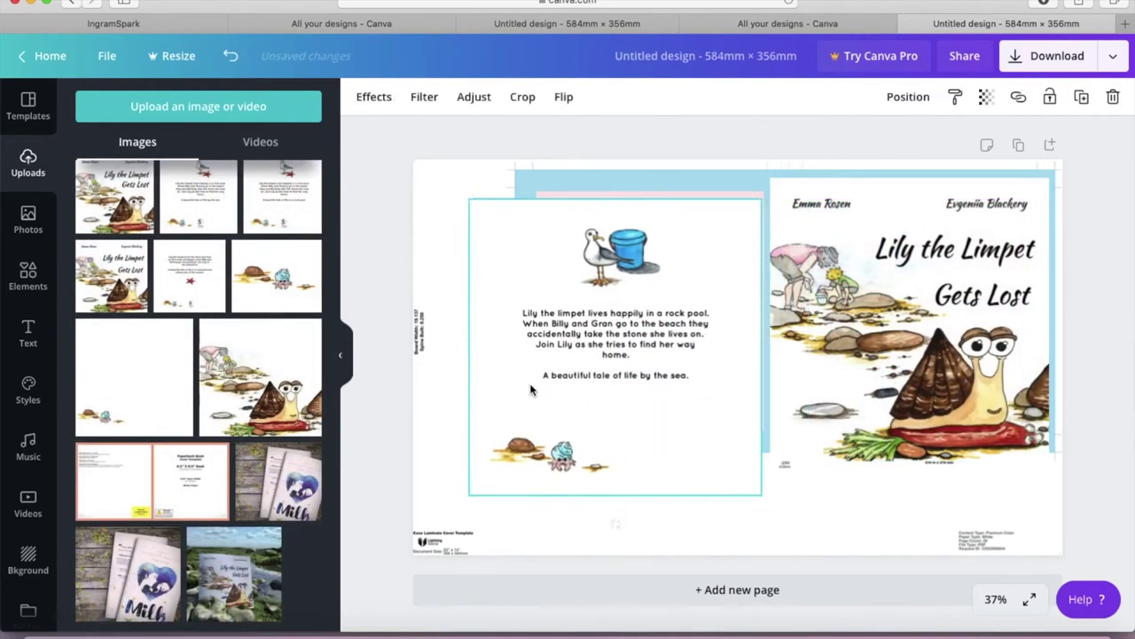
pyautogui.click(807, 424)
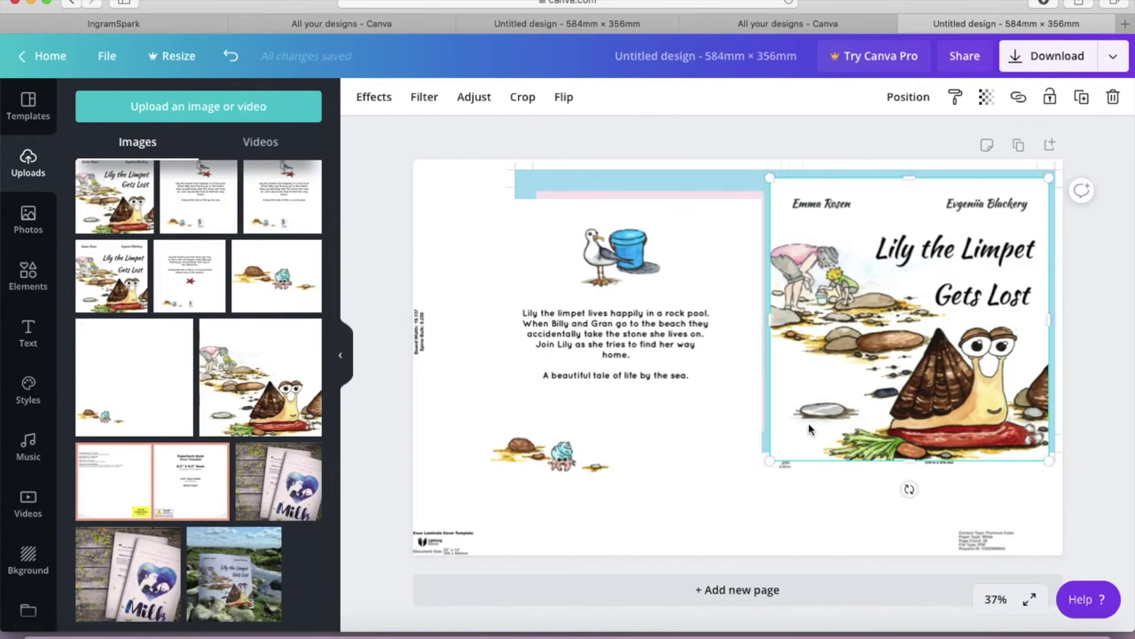
pyautogui.moveTo(775, 180); pyautogui.dragTo(784, 192)
pyautogui.moveTo(831, 284)
pyautogui.mouseDown()
pyautogui.moveTo(839, 266)
pyautogui.moveTo(827, 286)
pyautogui.mouseUp()
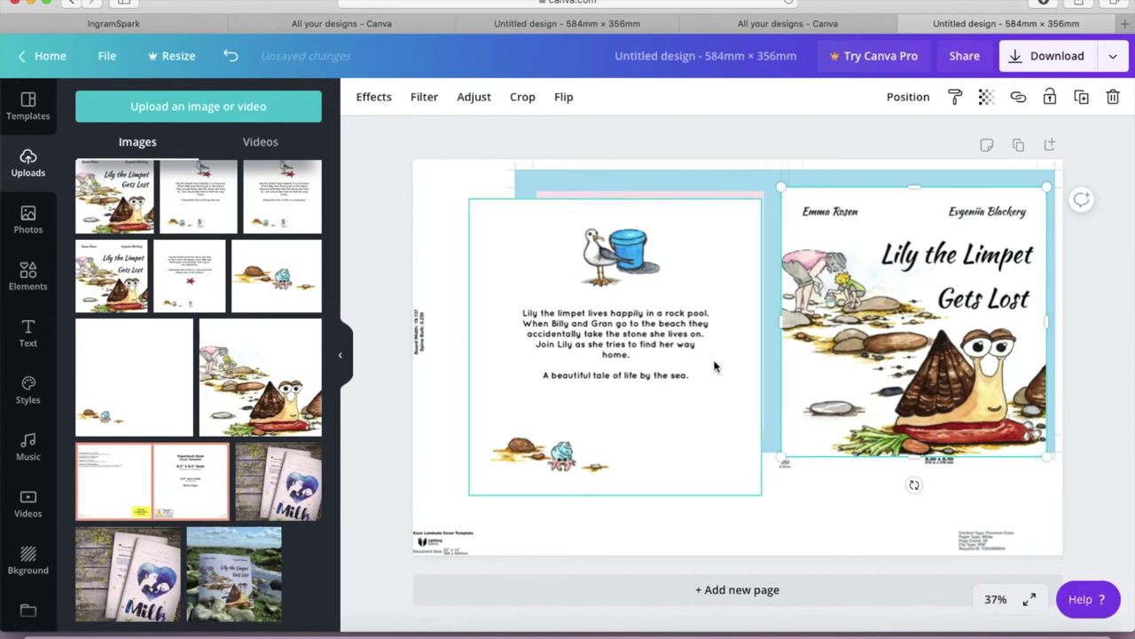
pyautogui.moveTo(825, 393); pyautogui.dragTo(836, 391)
pyautogui.moveTo(1052, 462); pyautogui.dragTo(992, 420)
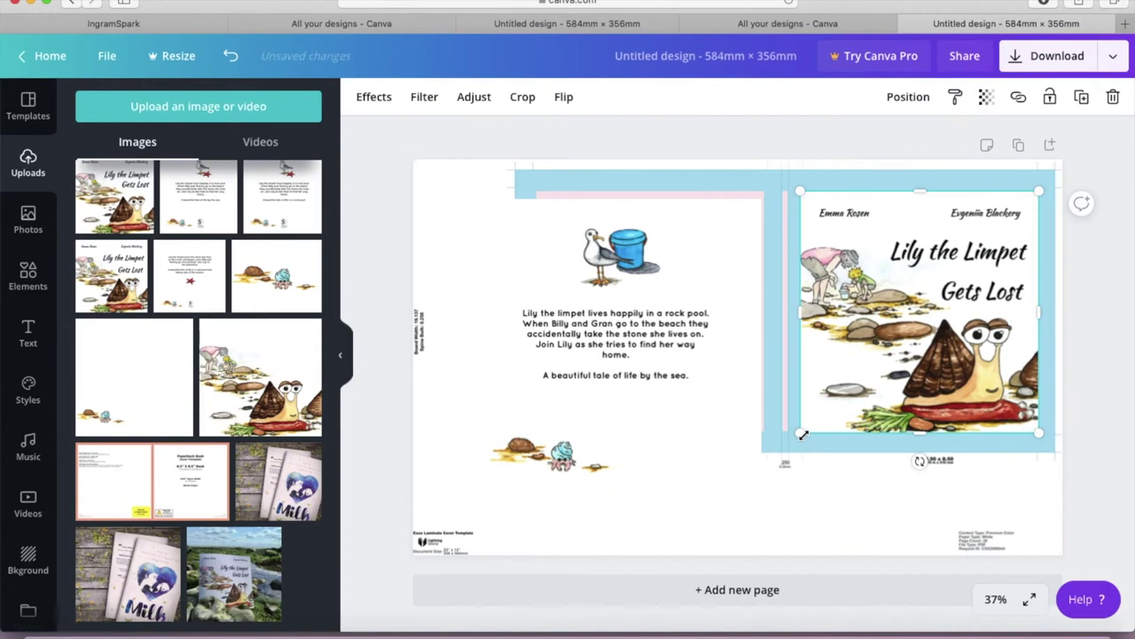
pyautogui.moveTo(797, 435); pyautogui.dragTo(826, 417)
# Scale down the back cover image and position it inside the back panel of the template.
pyautogui.moveTo(669, 386); pyautogui.dragTo(672, 378)
pyautogui.moveTo(500, 429); pyautogui.dragTo(505, 424)
pyautogui.moveTo(546, 380); pyautogui.dragTo(552, 379)
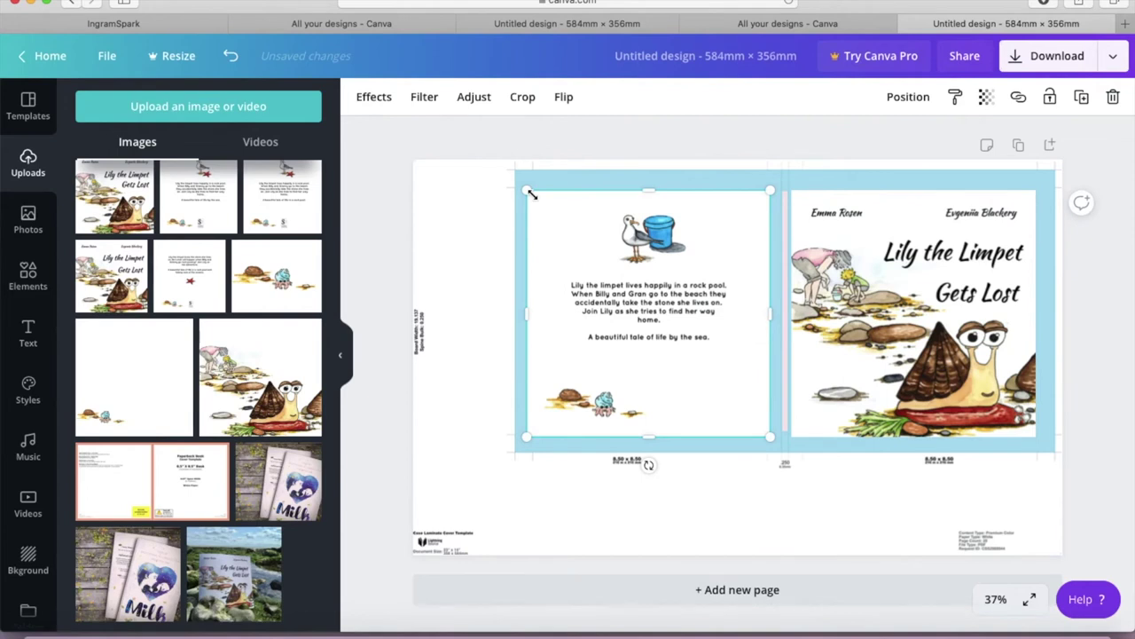
pyautogui.moveTo(627, 244); pyautogui.dragTo(638, 241)
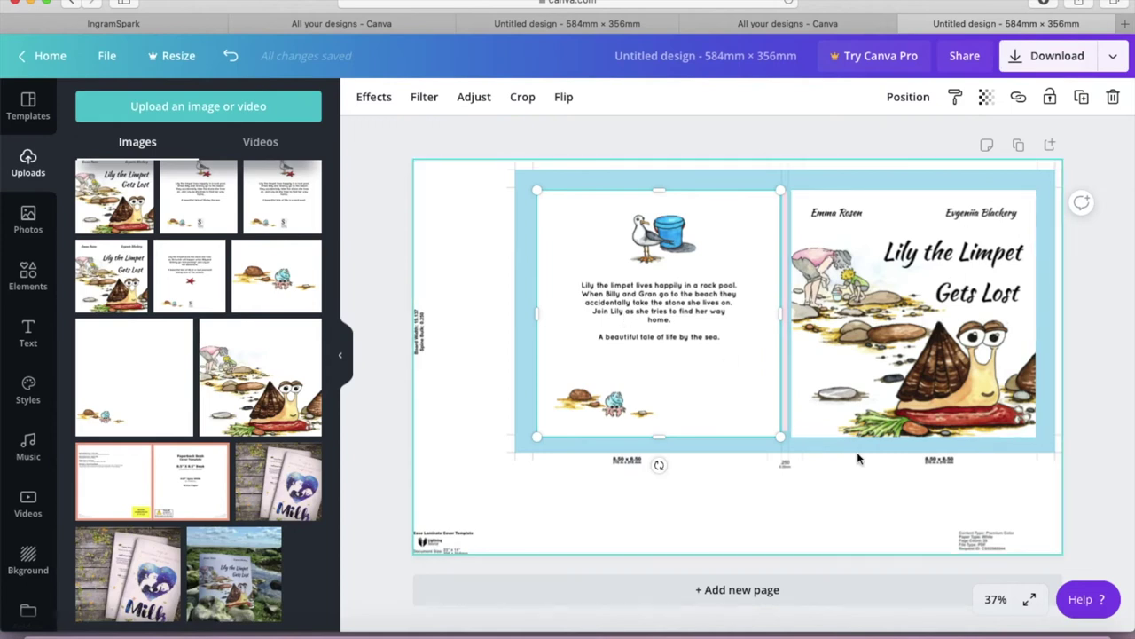
# Crop the top off the front cover image and place the strip with the author and illustrator names above the title.
pyautogui.click(1030, 424)
pyautogui.moveTo(1036, 436)
pyautogui.mouseDown()
pyautogui.moveTo(1050, 451)
pyautogui.moveTo(1020, 424)
pyautogui.moveTo(1056, 451)
pyautogui.moveTo(1036, 433)
pyautogui.mouseUp()
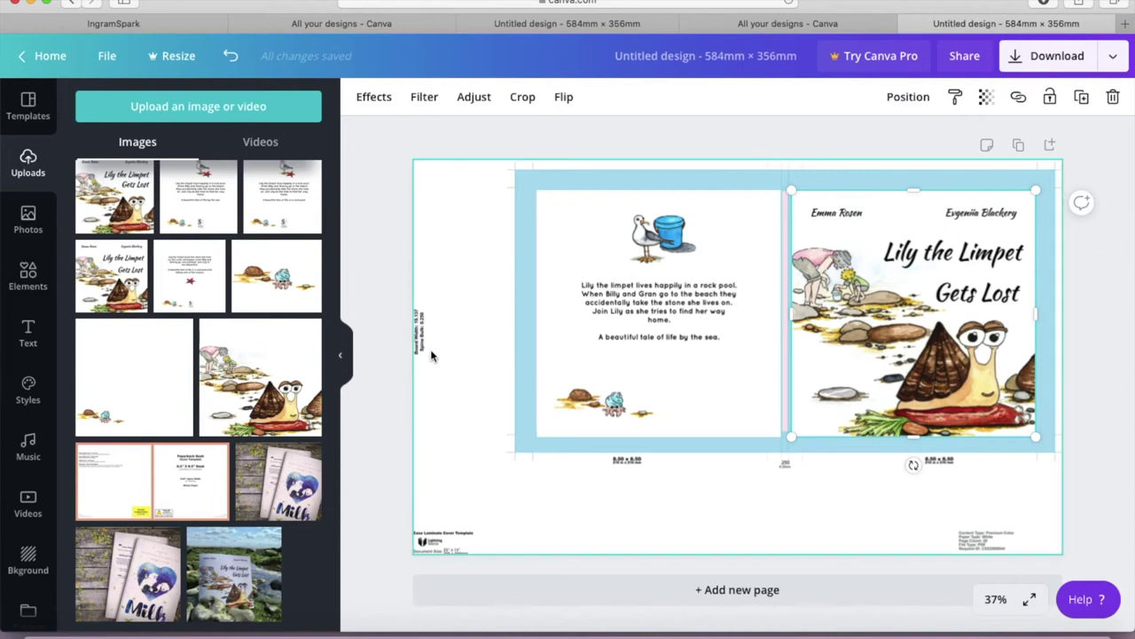
pyautogui.moveTo(899, 366); pyautogui.dragTo(905, 371)
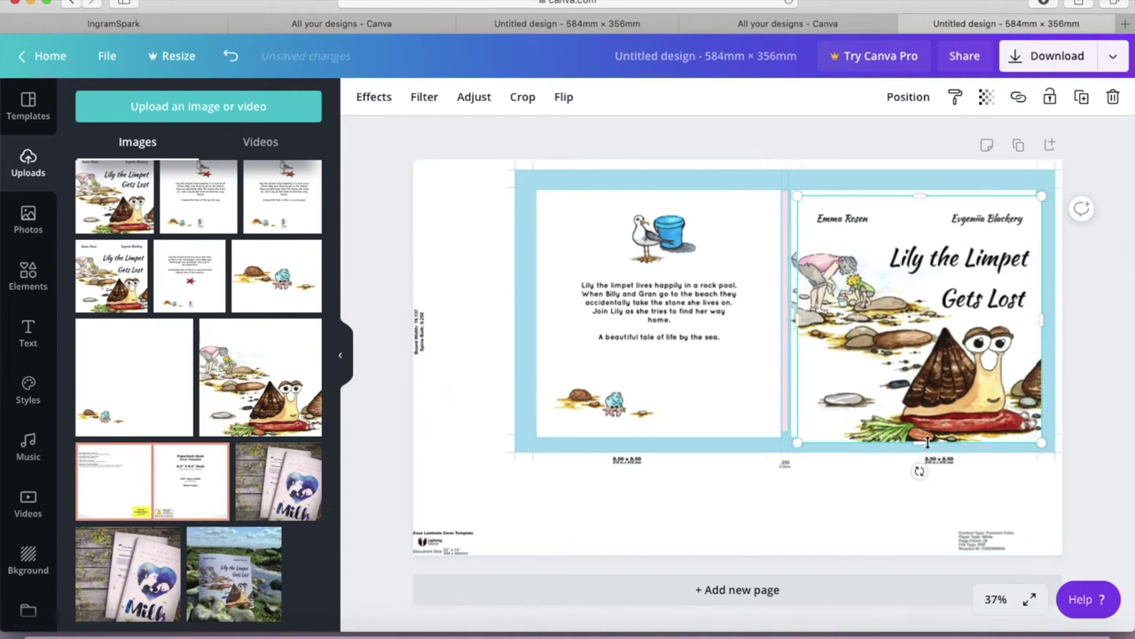
pyautogui.moveTo(919, 195); pyautogui.dragTo(911, 221)
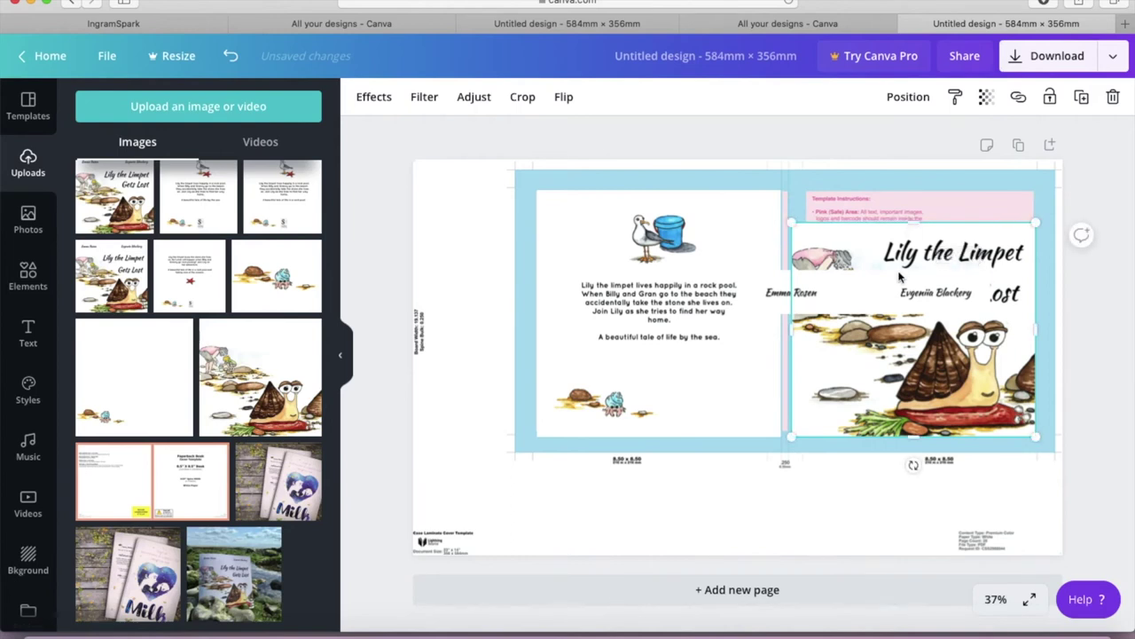
pyautogui.moveTo(901, 287); pyautogui.dragTo(942, 203)
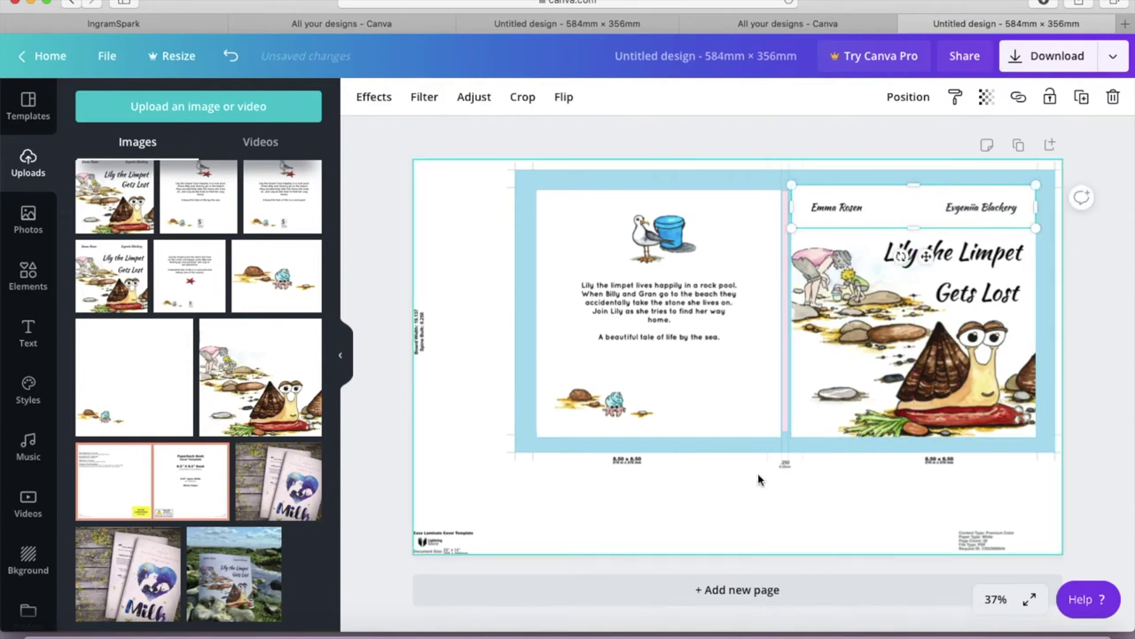
pyautogui.click(819, 497)
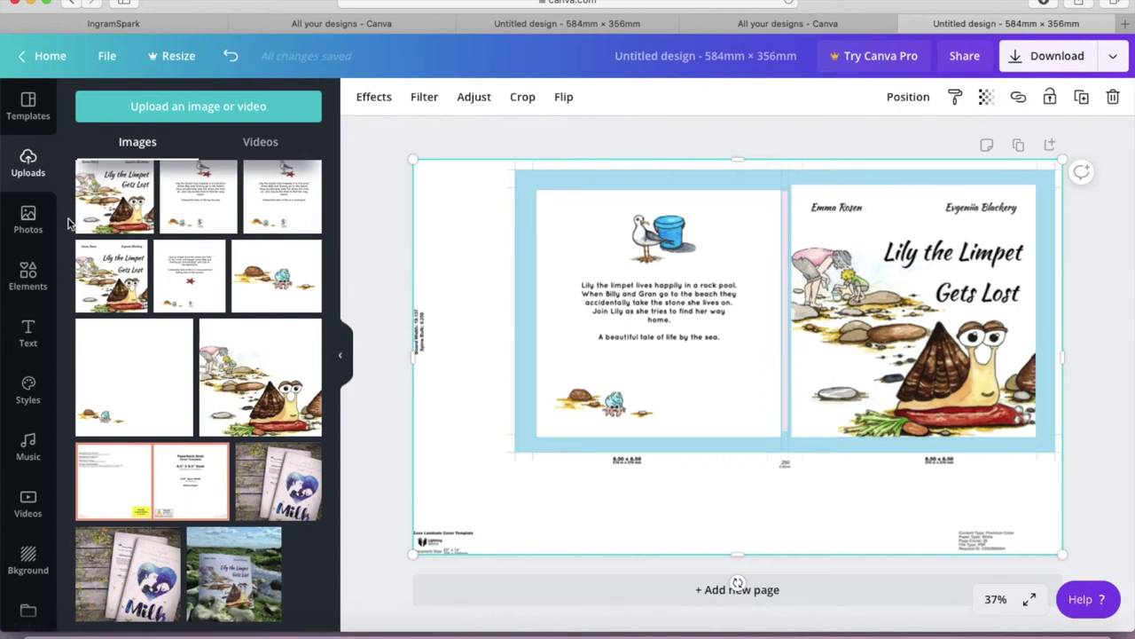
# Add a subheading text box to the page and set its font to Kaushan Script.
pyautogui.click(19, 329)
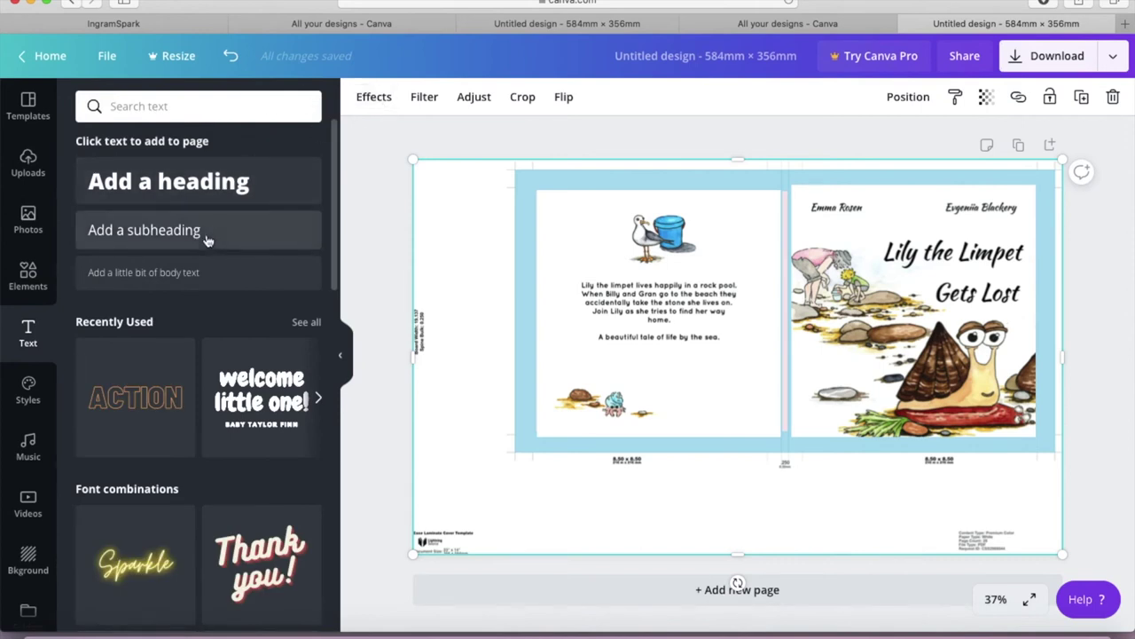
pyautogui.click(177, 229)
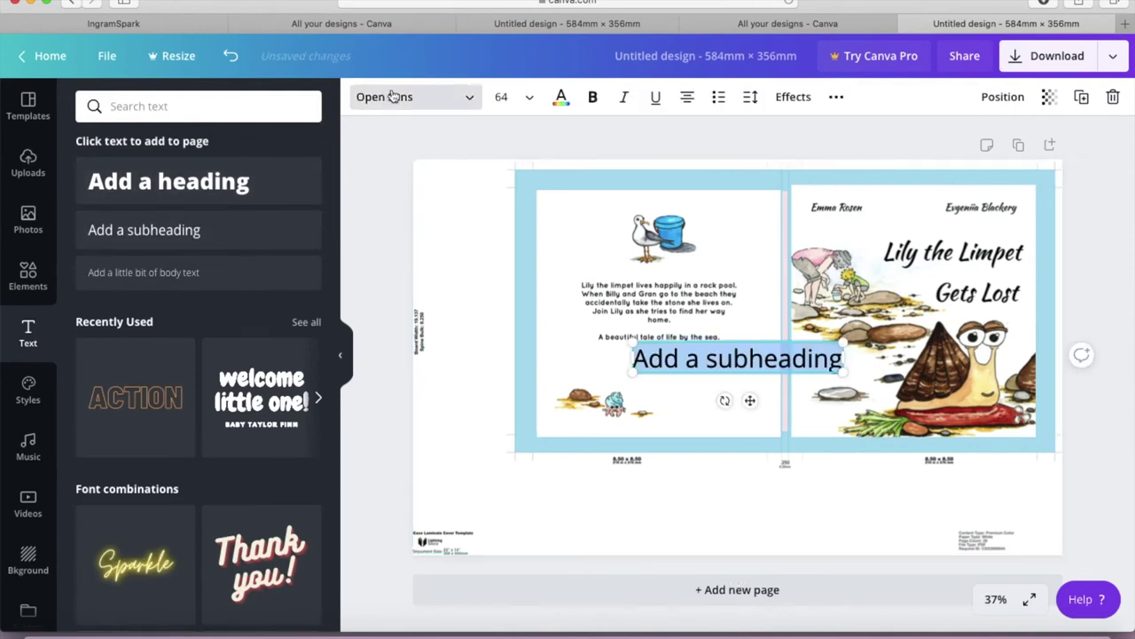
pyautogui.click(394, 97)
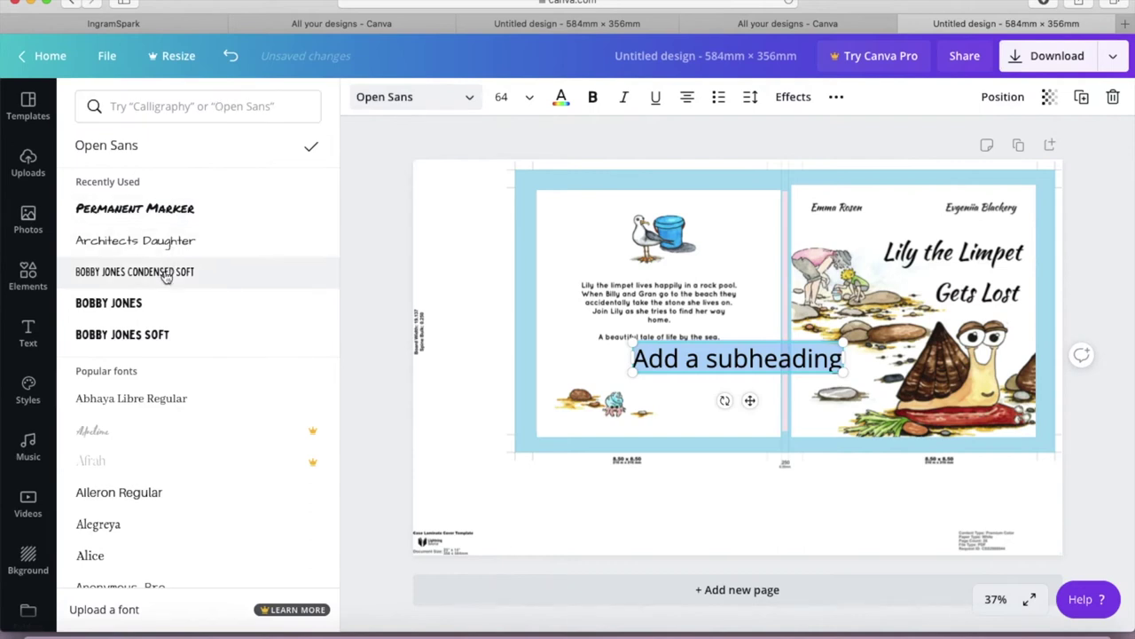
pyautogui.scroll(-1, 184, 165)
pyautogui.click(207, 110)
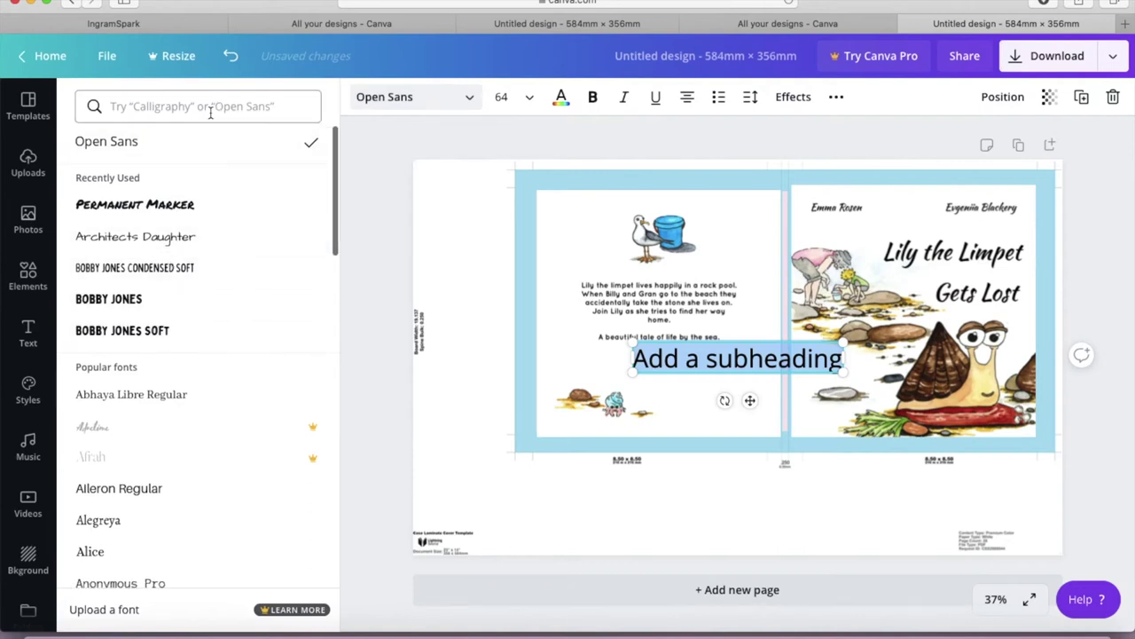
pyautogui.write('kaushan')
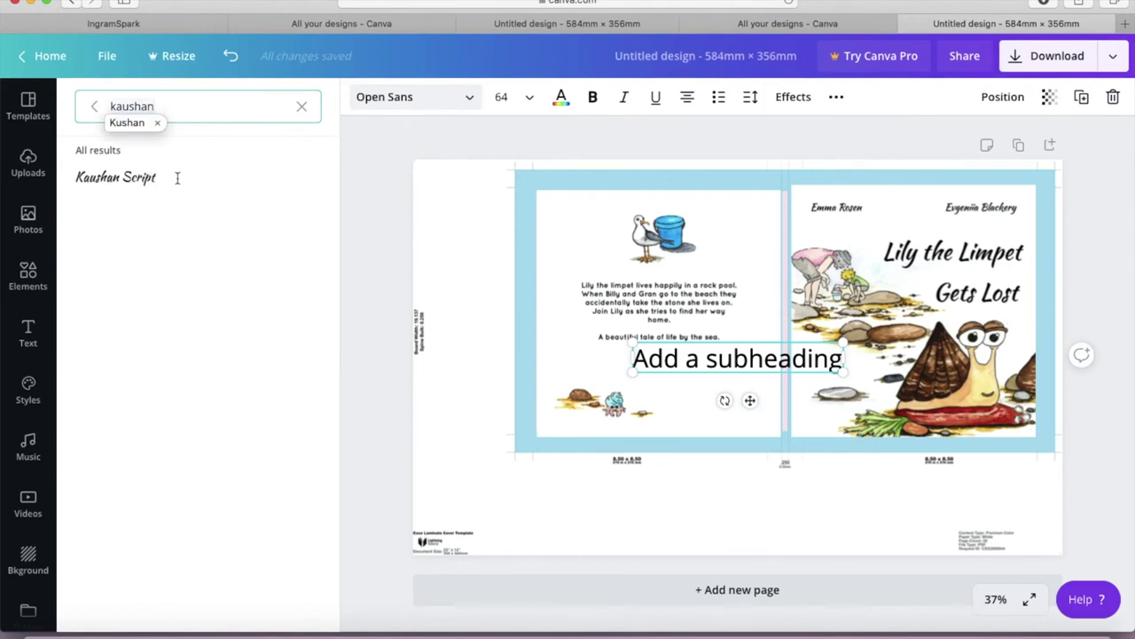
pyautogui.press('Return')
pyautogui.click(130, 181)
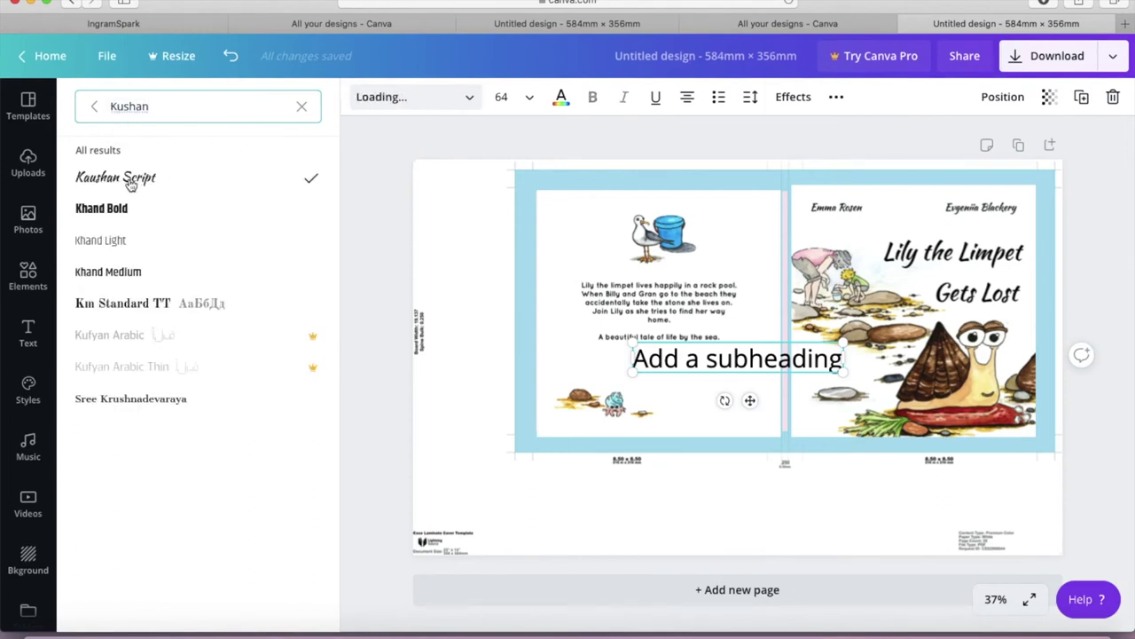
# Replace the placeholder subheading text with "Lily the Limpet Gets Lost".
pyautogui.click(735, 359)
pyautogui.hotkey('ctrl', 'a')
pyautogui.press('BackSpace')
pyautogui.write('Lily the Limpet Gets Lost')
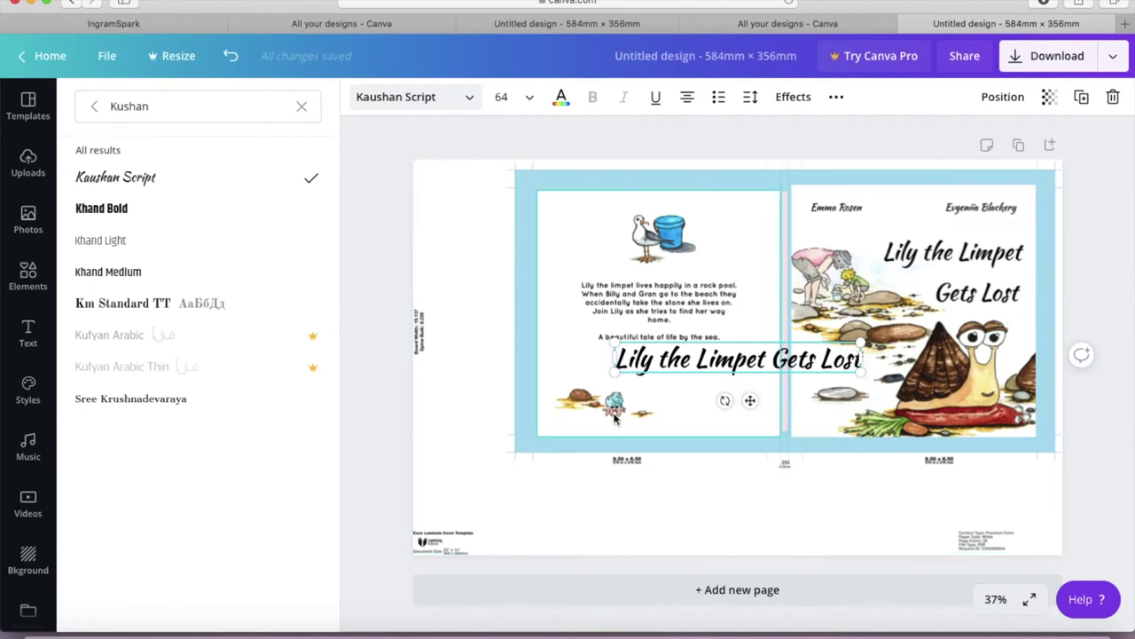
# Rotate the title text 90° to run vertically and shrink it to about font size 18.3.
pyautogui.moveTo(726, 401); pyautogui.dragTo(705, 344)
pyautogui.moveTo(704, 346); pyautogui.dragTo(702, 345)
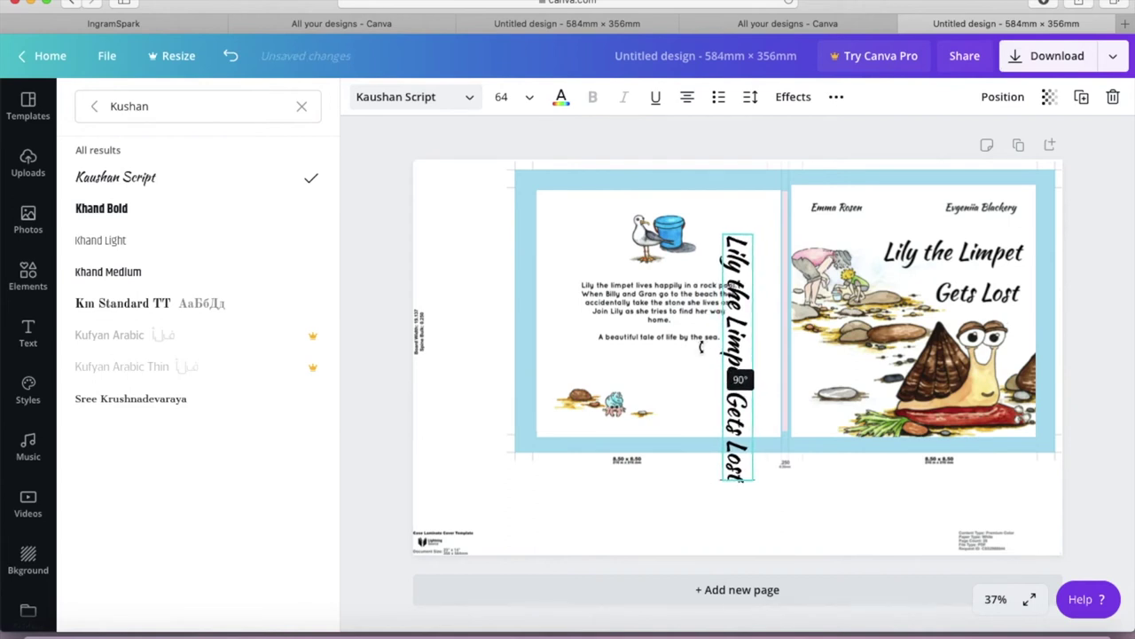
pyautogui.moveTo(753, 480); pyautogui.dragTo(727, 309)
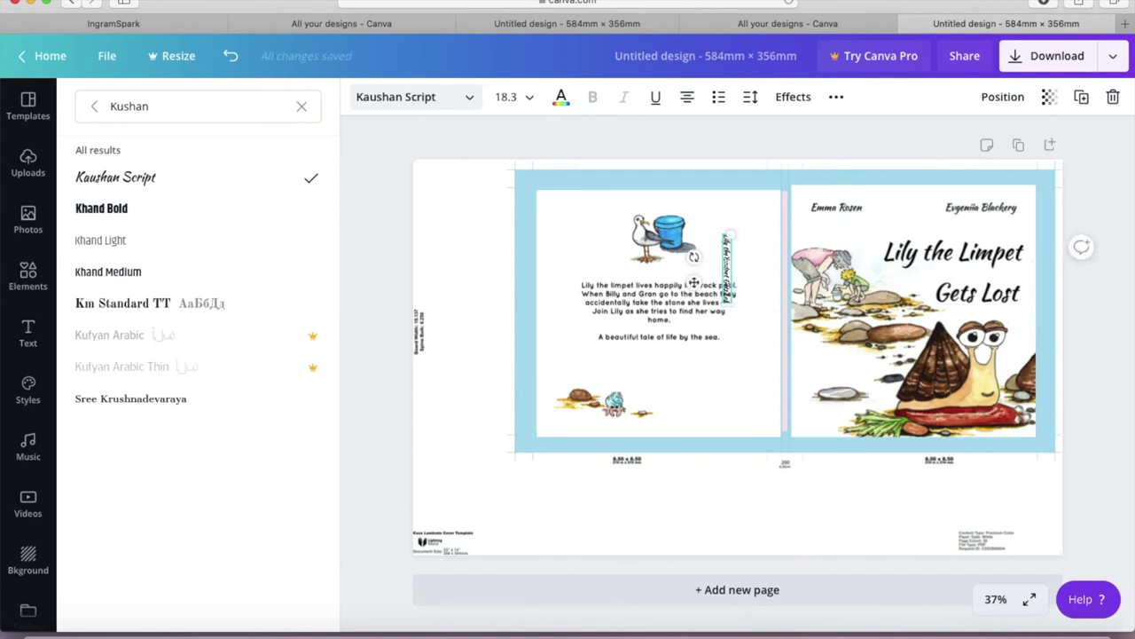
# Move the vertical title onto the spine between the two covers and slightly reduce its size to fit the spine width.
pyautogui.moveTo(738, 272); pyautogui.dragTo(755, 272)
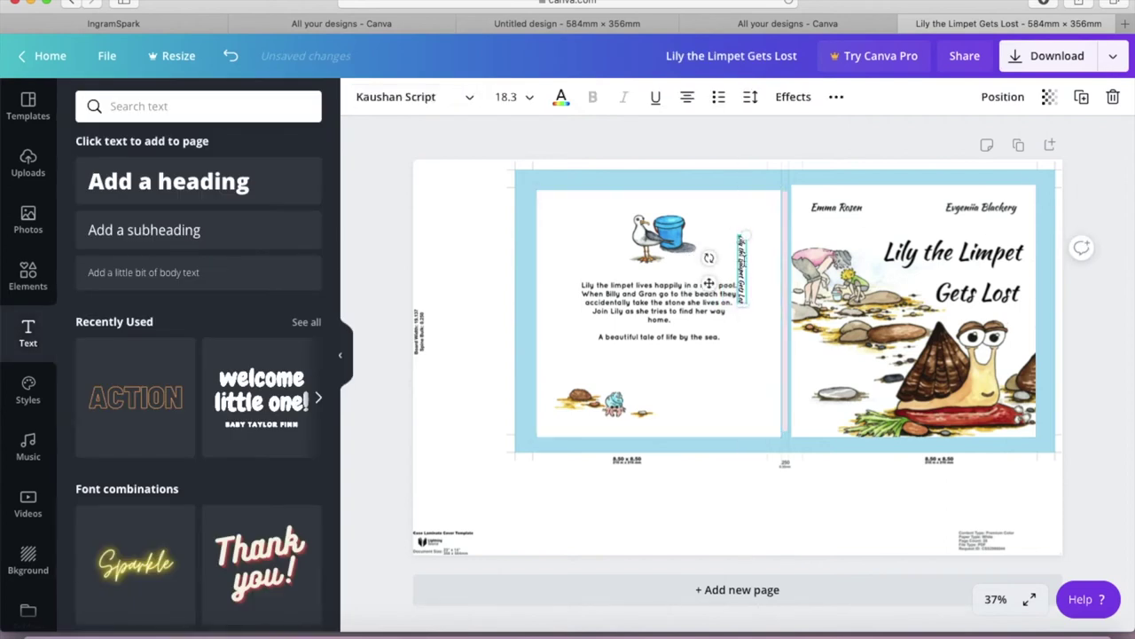
pyautogui.click(764, 263)
pyautogui.moveTo(743, 266); pyautogui.dragTo(784, 267)
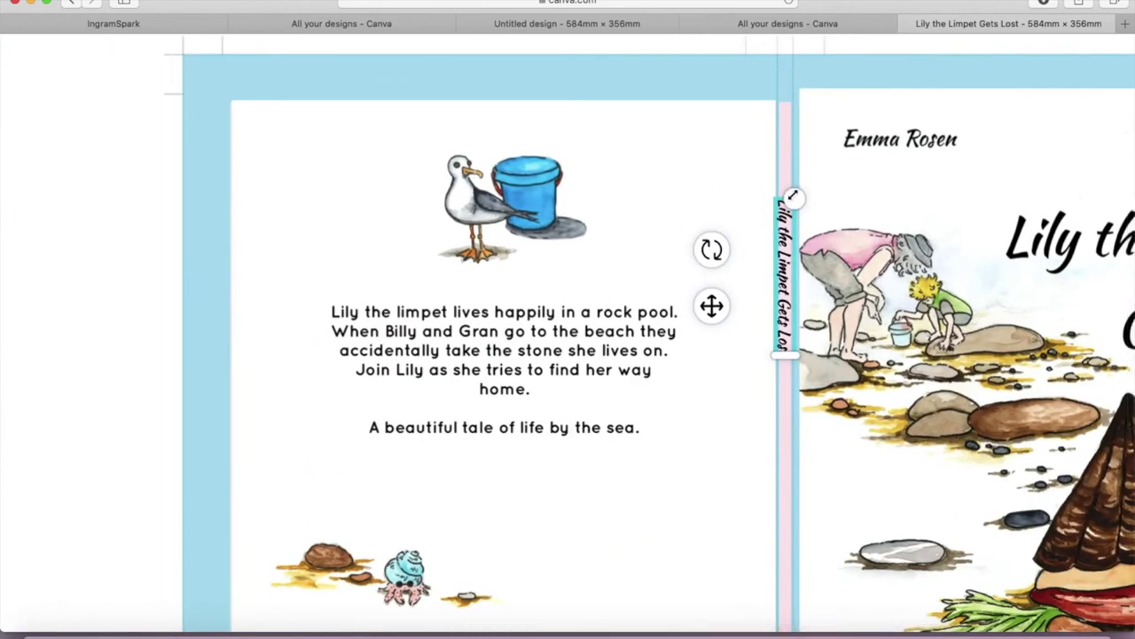
pyautogui.moveTo(787, 200)
pyautogui.mouseDown()
pyautogui.moveTo(777, 334)
pyautogui.moveTo(787, 402)
pyautogui.moveTo(783, 195)
pyautogui.mouseUp()
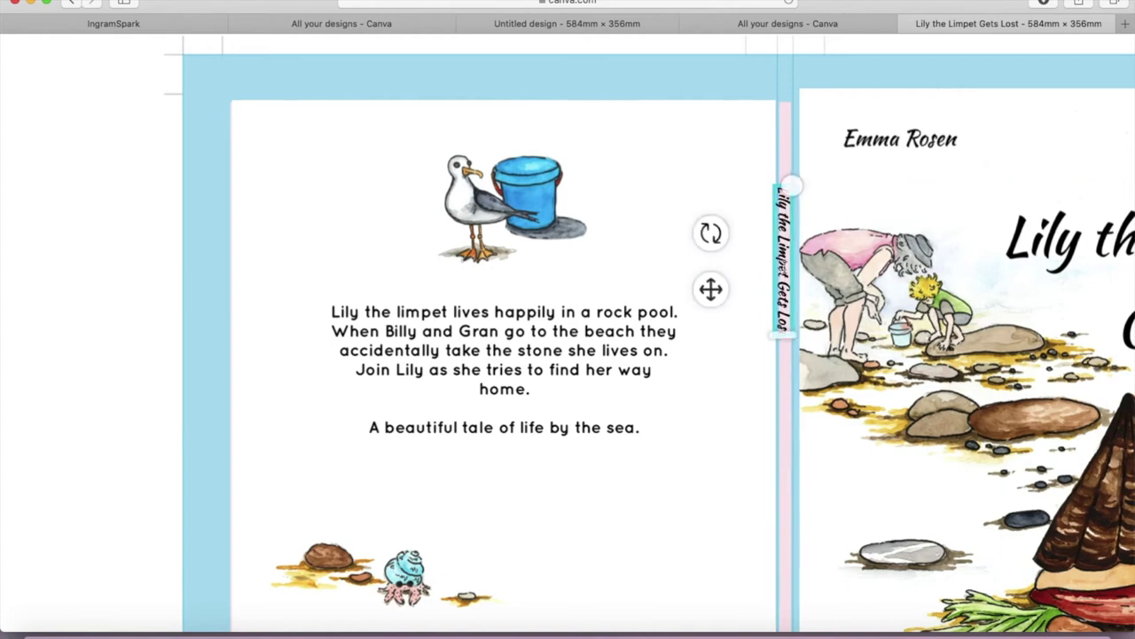
pyautogui.click(752, 281)
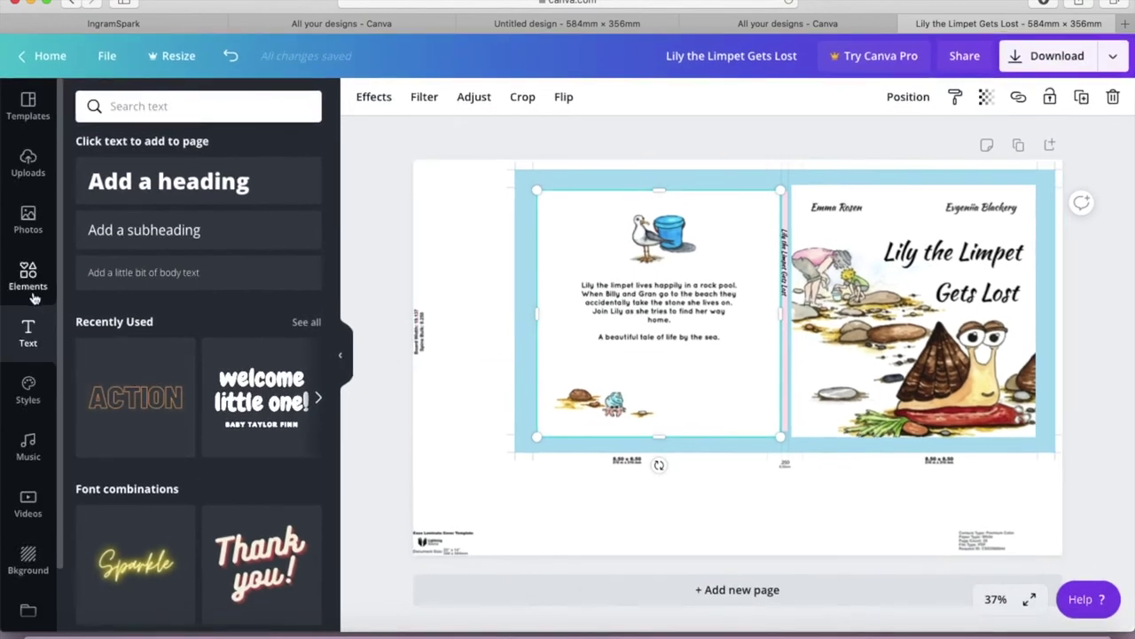
# Add a square shape to the page and colour it white, trying the sand-yellow photo colour along the way.
pyautogui.click(34, 298)
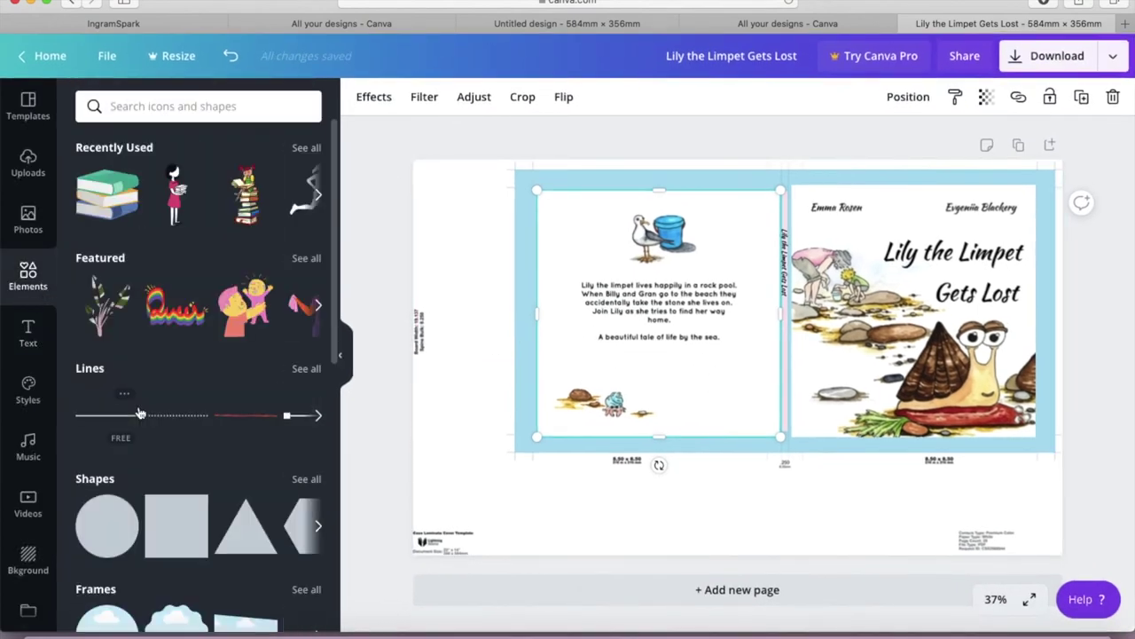
pyautogui.click(180, 521)
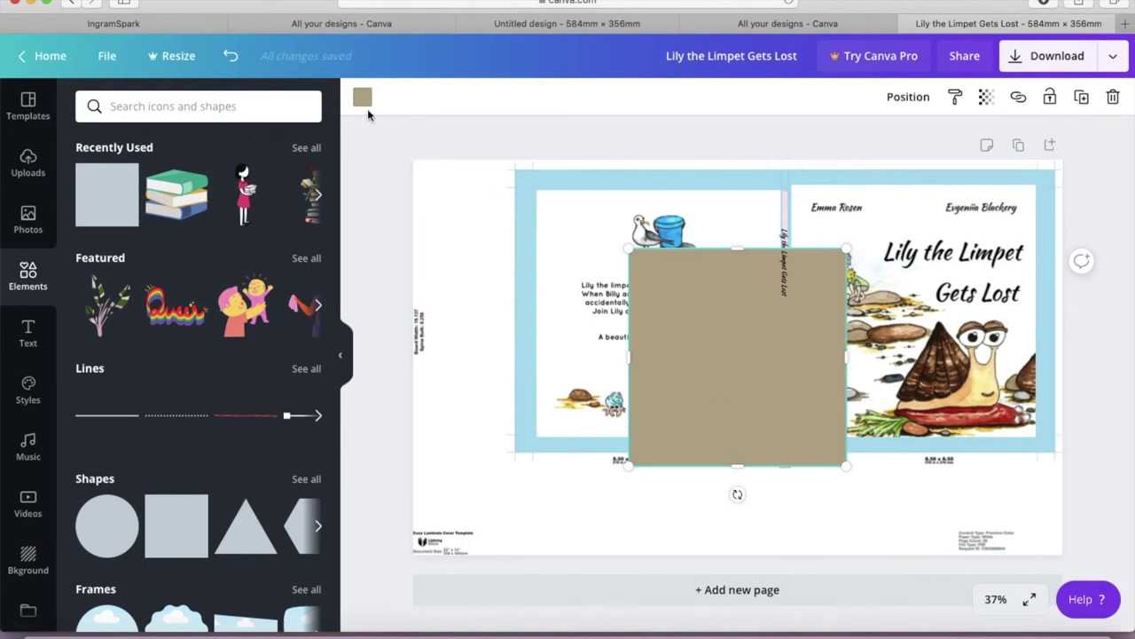
pyautogui.click(364, 101)
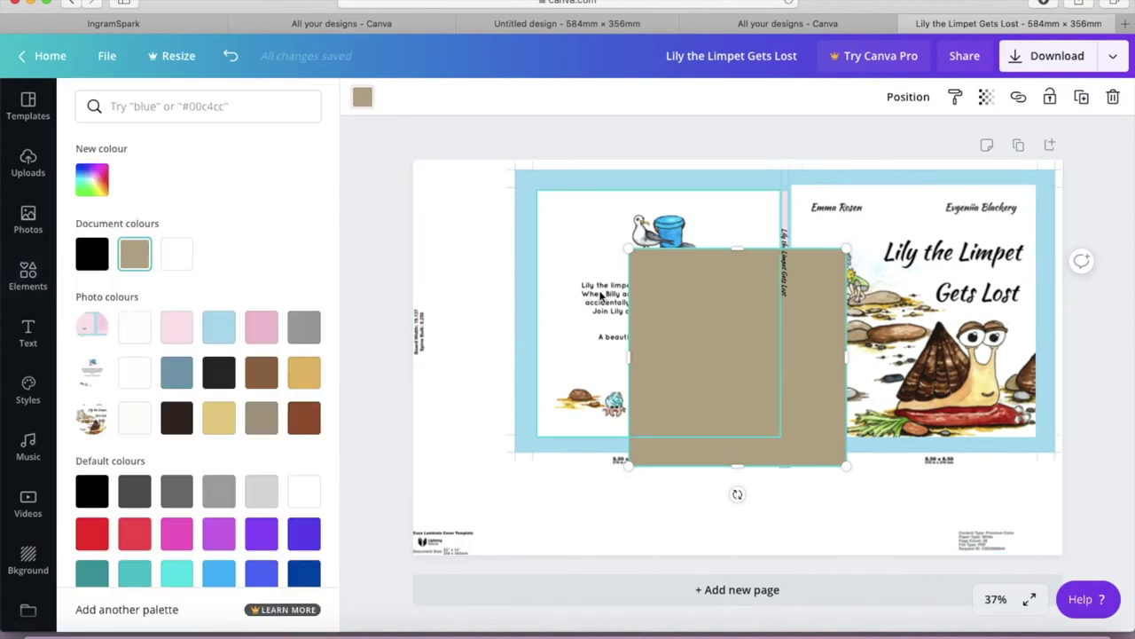
pyautogui.click(176, 266)
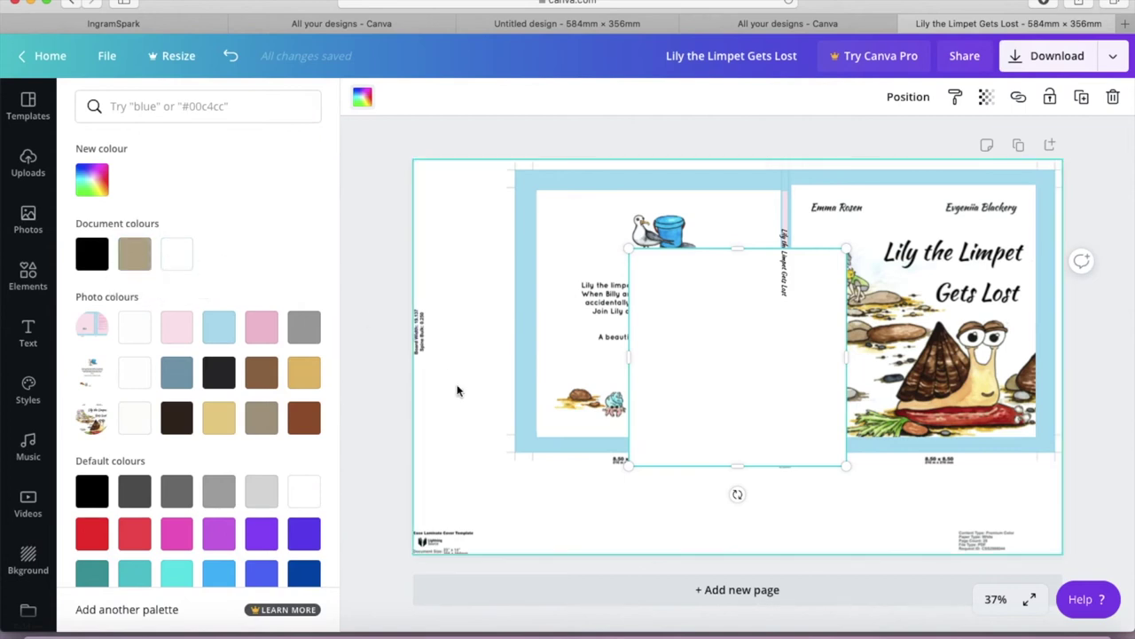
pyautogui.click(219, 432)
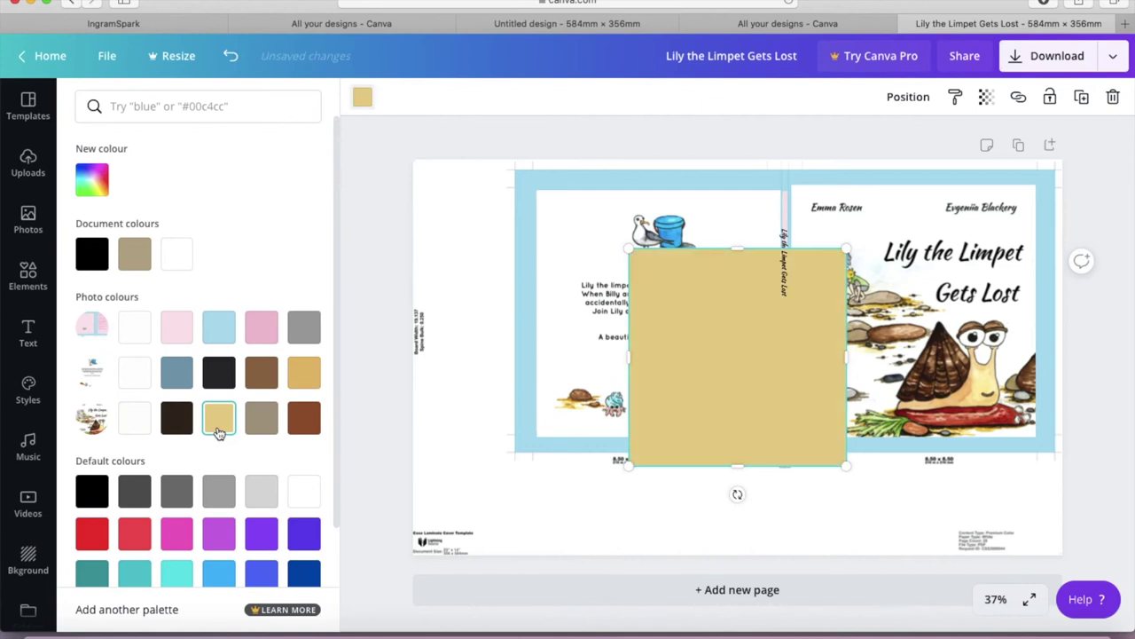
pyautogui.click(176, 257)
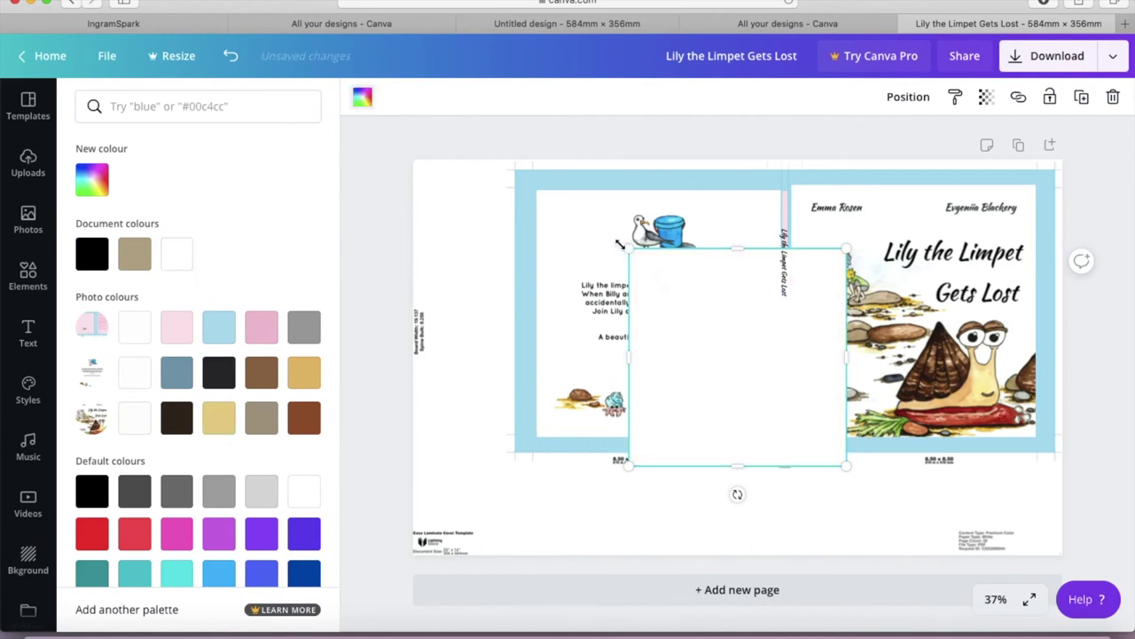
# Move and stretch the white square until it covers the template's entire blue bleed and pink safe areas.
pyautogui.moveTo(671, 317); pyautogui.dragTo(567, 243)
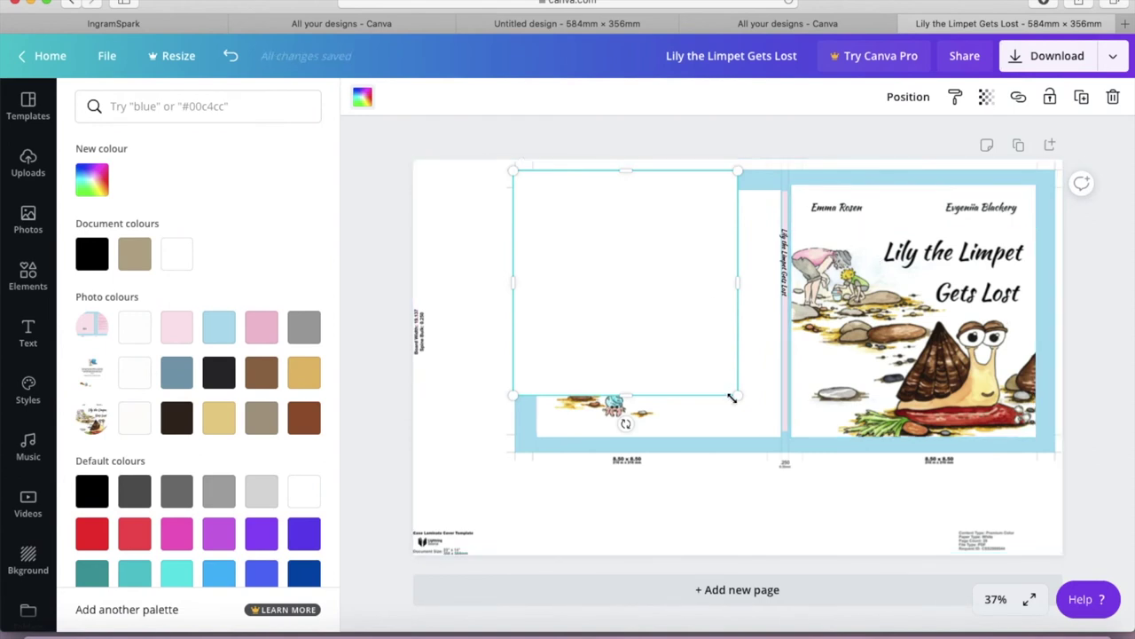
pyautogui.moveTo(896, 428); pyautogui.dragTo(891, 361)
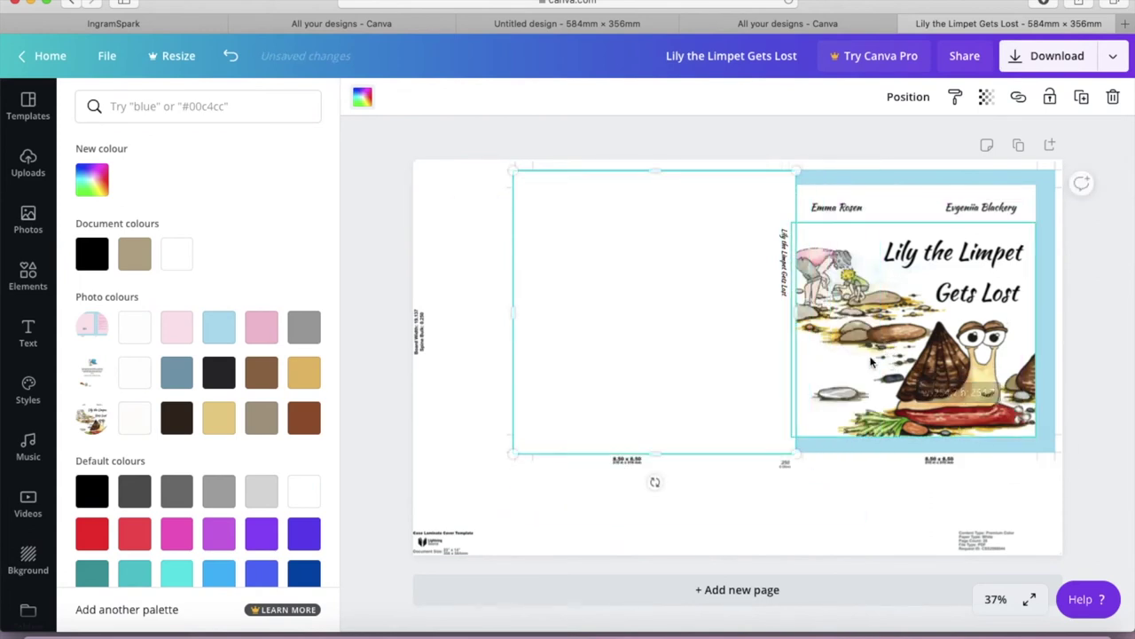
pyautogui.moveTo(796, 301); pyautogui.dragTo(1059, 276)
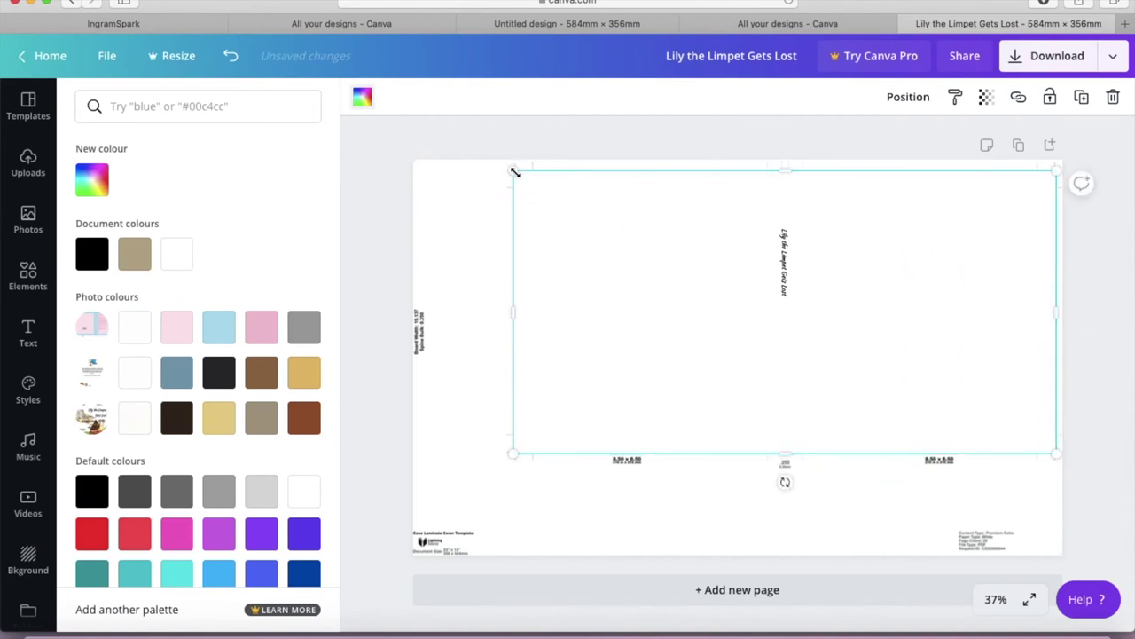
pyautogui.moveTo(513, 169); pyautogui.dragTo(509, 167)
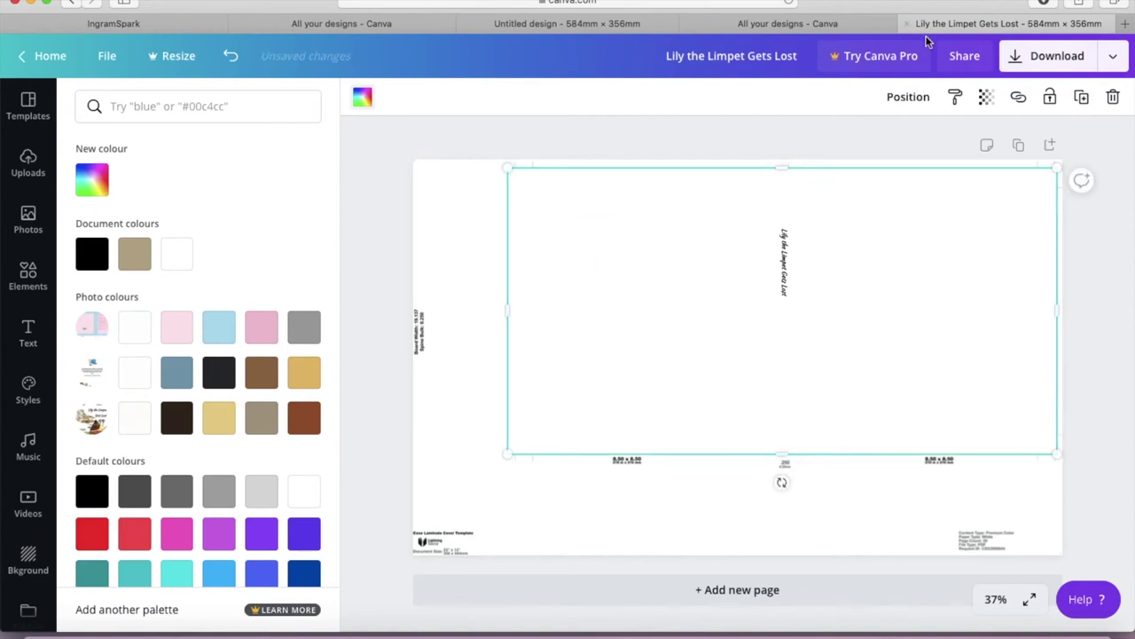
# Send the white rectangle behind the cover artwork while keeping it one layer above the template.
pyautogui.click(906, 96)
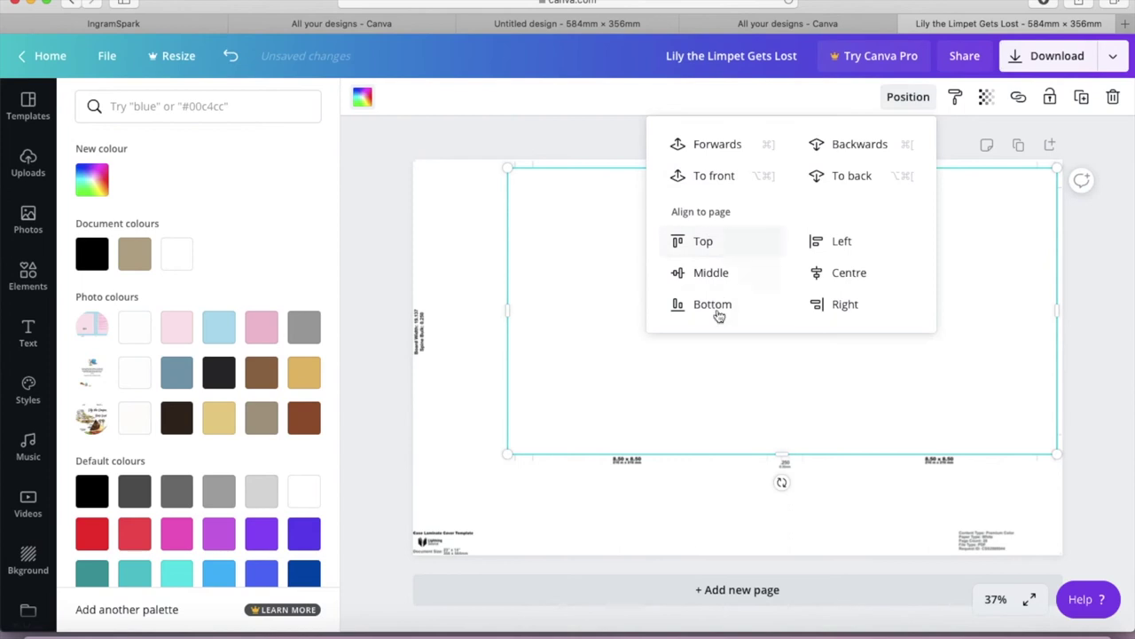
pyautogui.click(821, 144)
pyautogui.click(823, 146)
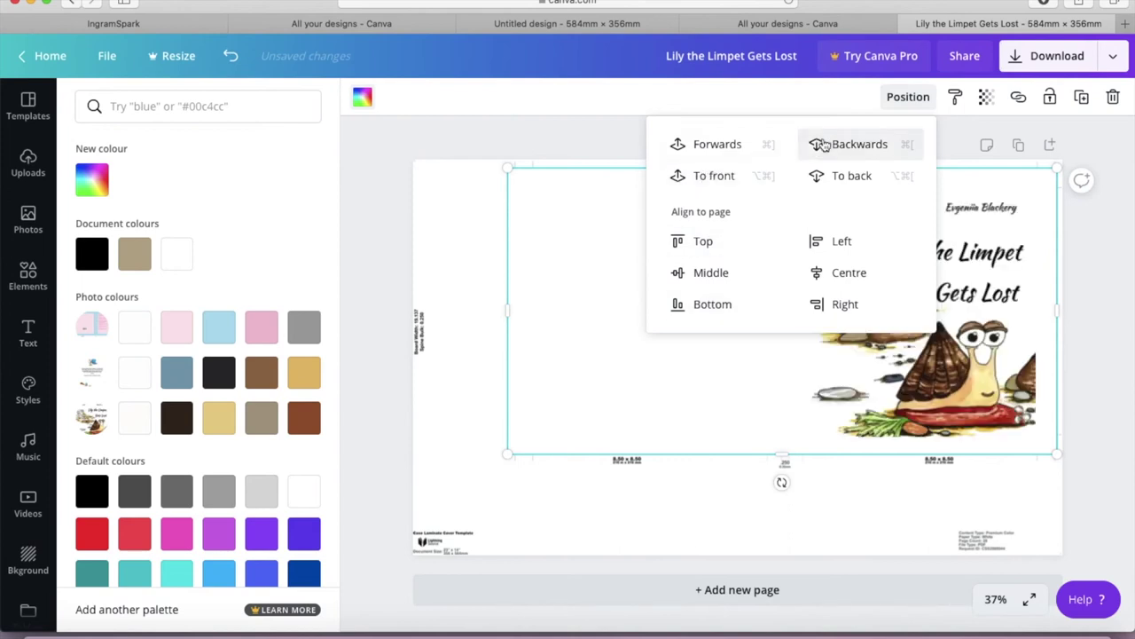
pyautogui.click(821, 144)
pyautogui.click(823, 143)
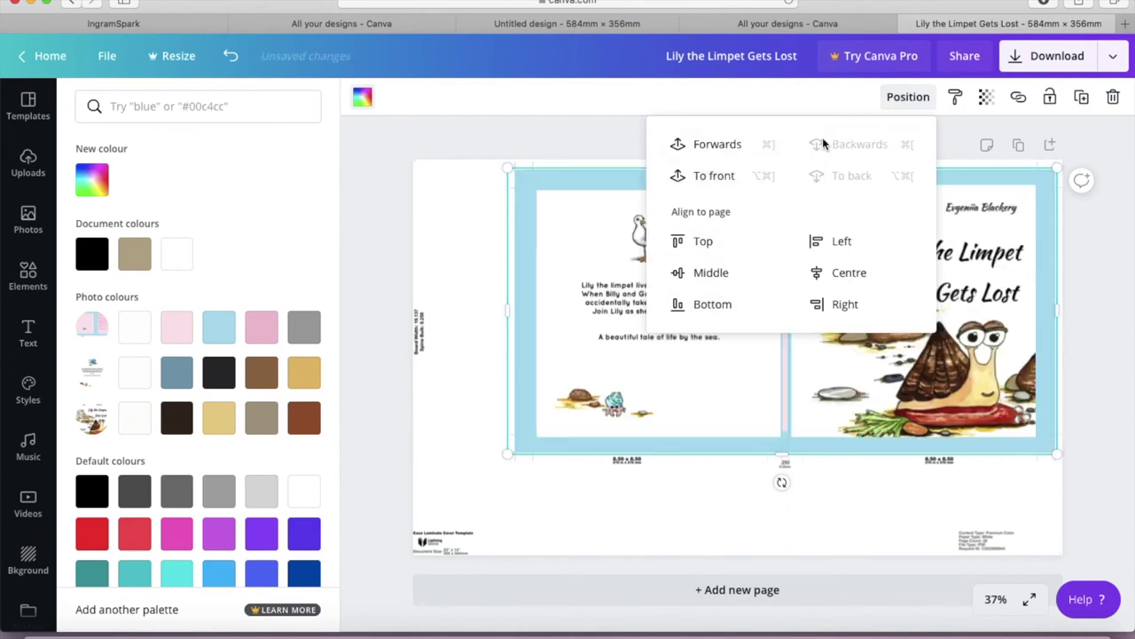
pyautogui.click(714, 148)
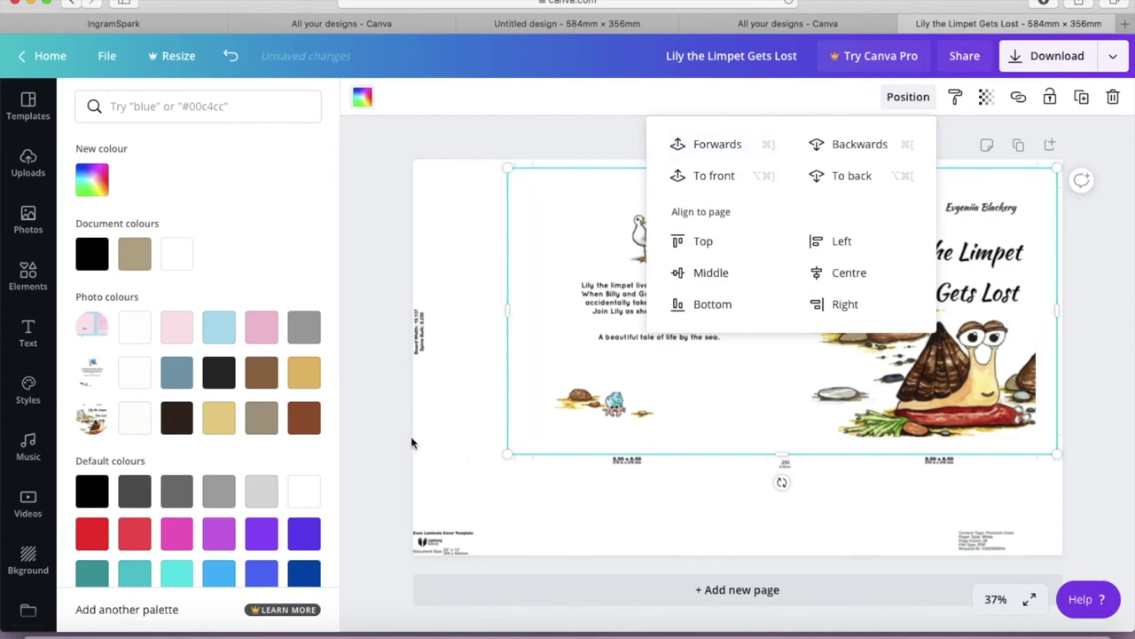
pyautogui.click(445, 441)
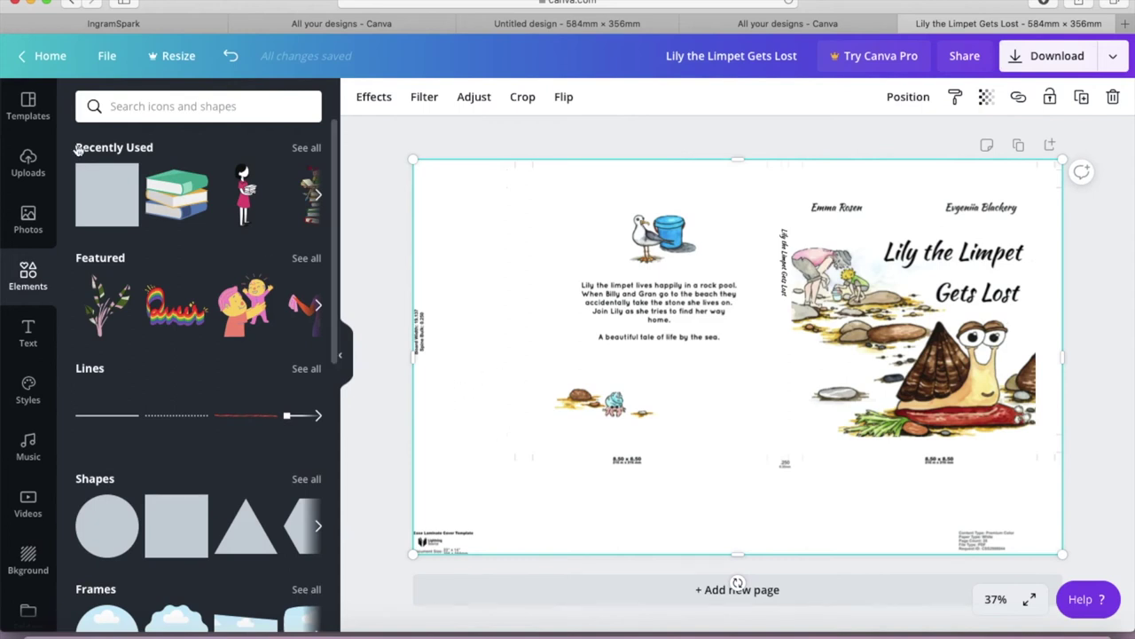
# Add a second copy of the uploaded cover template and enlarge it to fill the whole page.
pyautogui.click(28, 164)
pyautogui.click(173, 229)
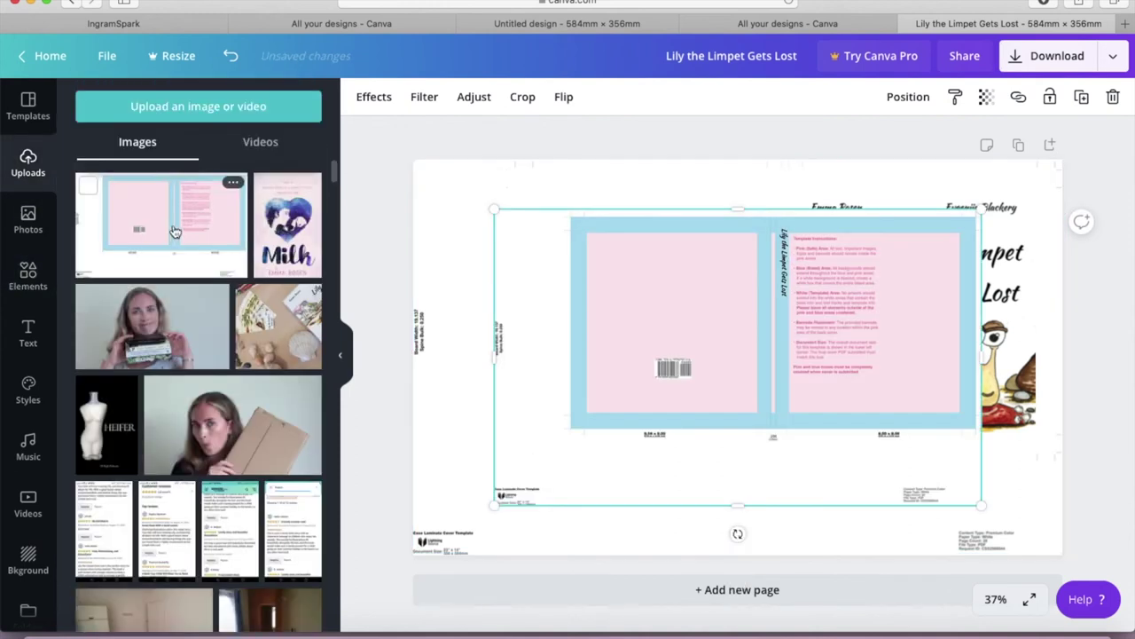
pyautogui.moveTo(983, 208); pyautogui.dragTo(1062, 160)
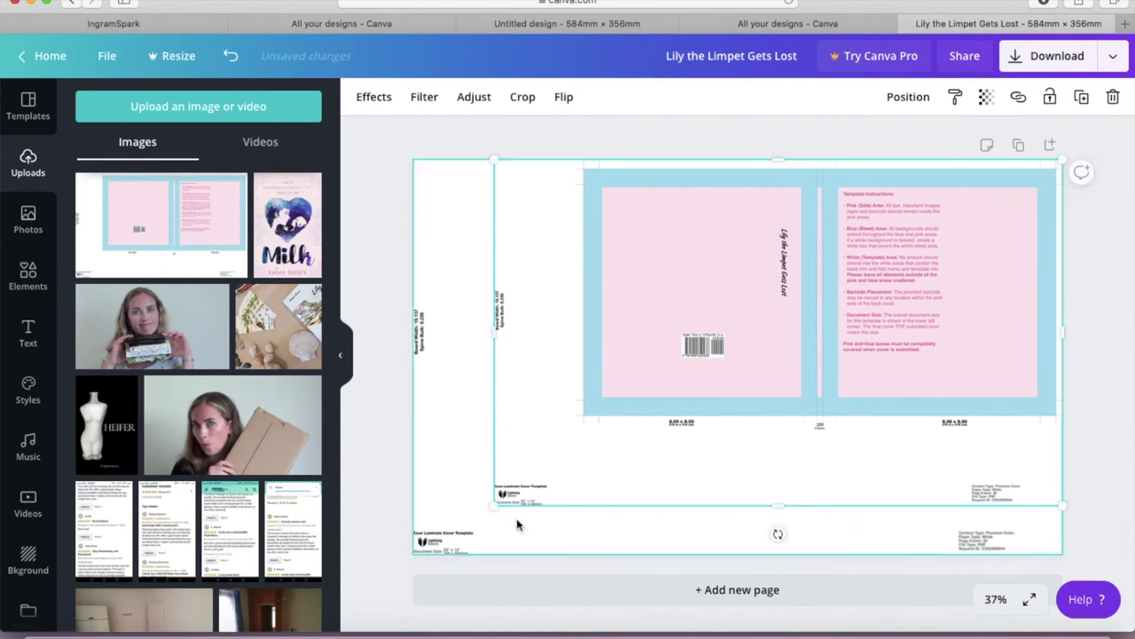
pyautogui.moveTo(493, 506); pyautogui.dragTo(408, 546)
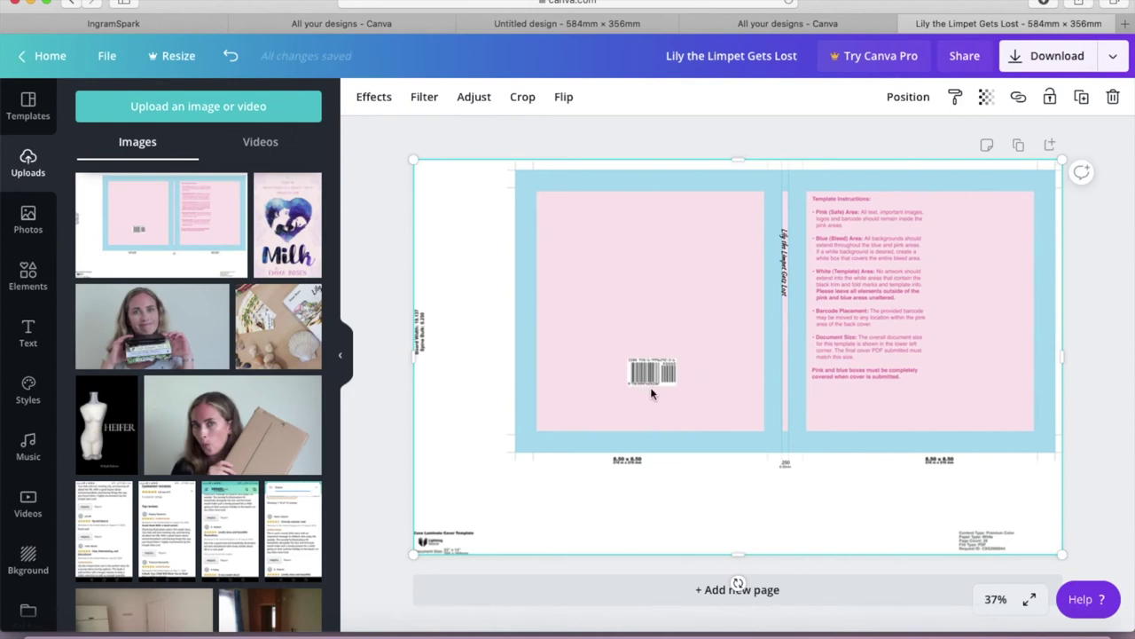
# Crop the template copy down to its ISBN barcode and move the barcode to the back cover's lower right corner.
pyautogui.moveTo(723, 453); pyautogui.dragTo(718, 387)
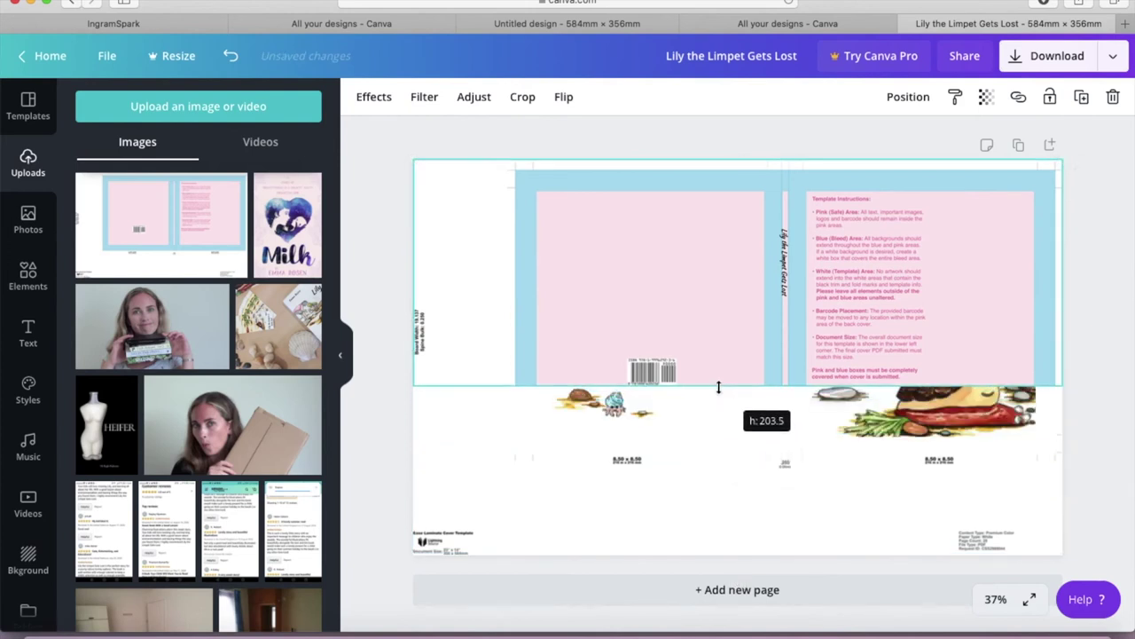
pyautogui.scroll(10, 679, 360)
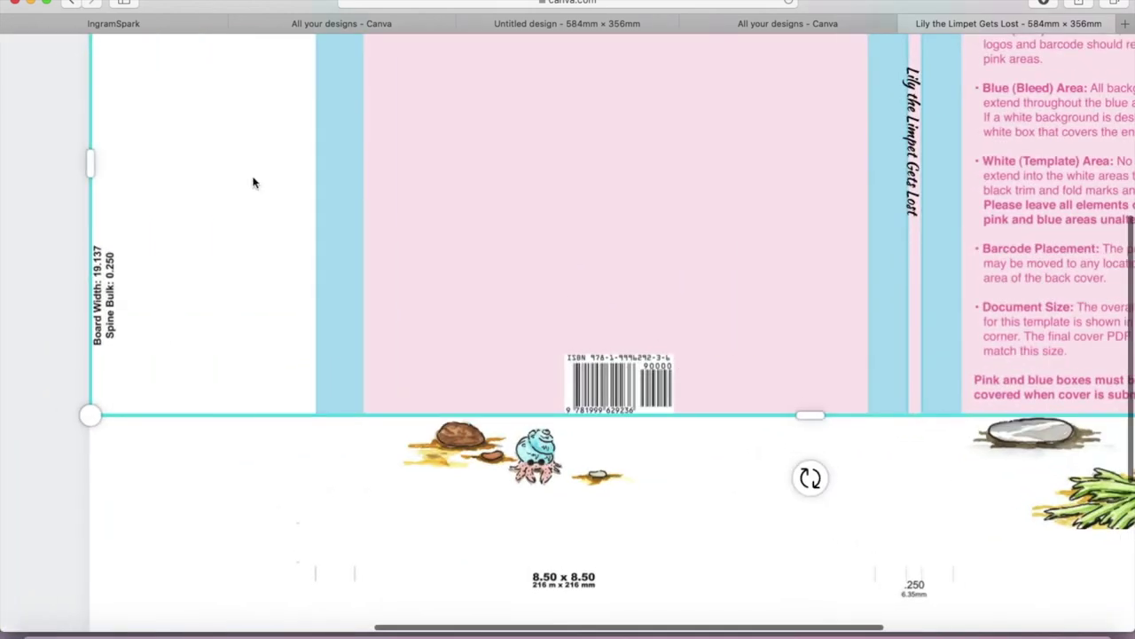
pyautogui.moveTo(84, 162); pyautogui.dragTo(563, 301)
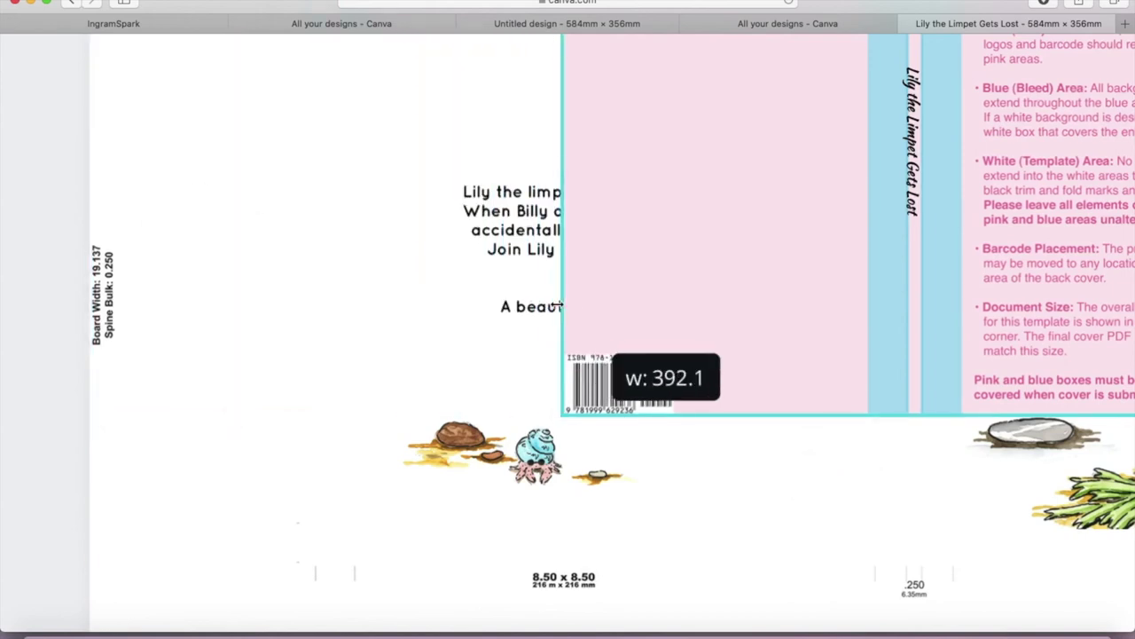
pyautogui.hscroll(10, 709, 371)
pyautogui.moveTo(965, 175); pyautogui.dragTo(124, 229)
pyautogui.scroll(5, 63, 166)
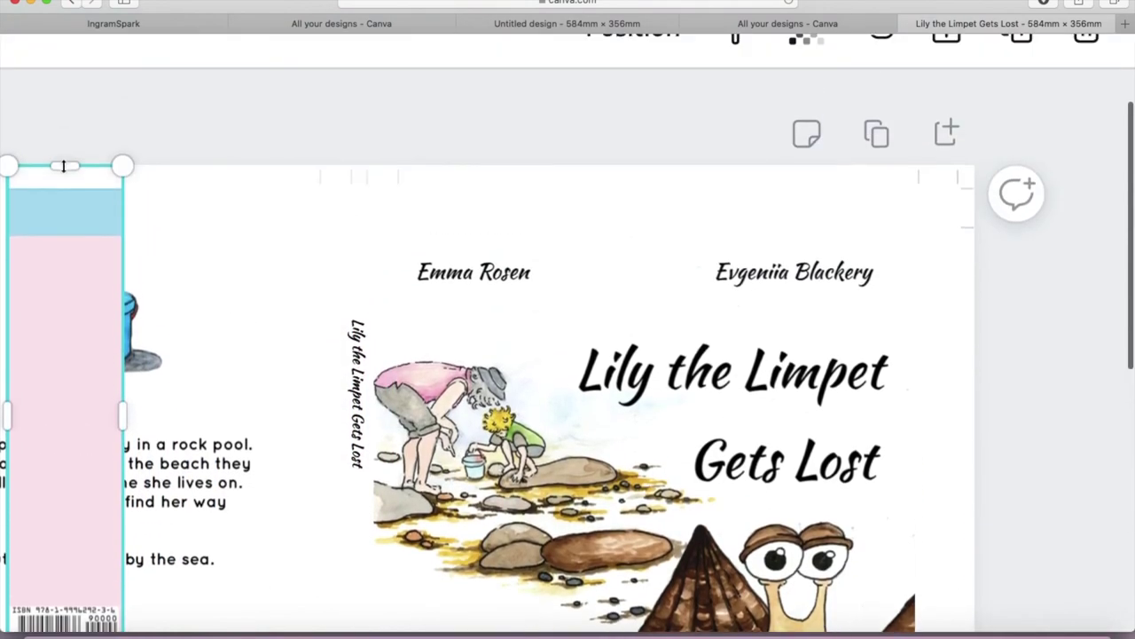
pyautogui.moveTo(76, 371); pyautogui.dragTo(63, 601)
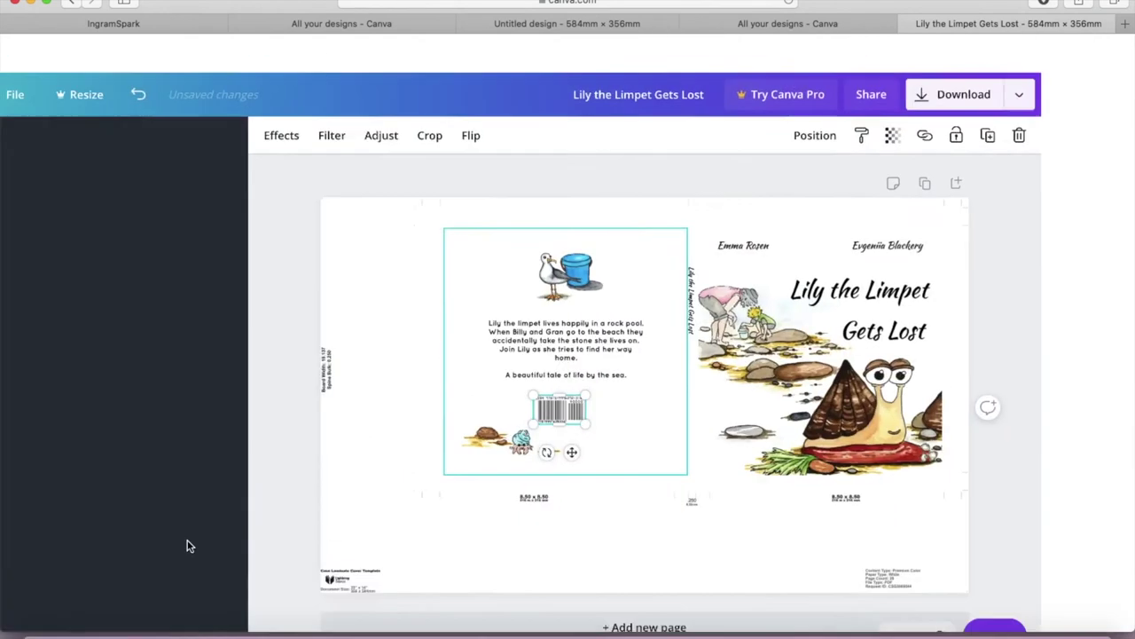
pyautogui.scroll(-5, 187, 541)
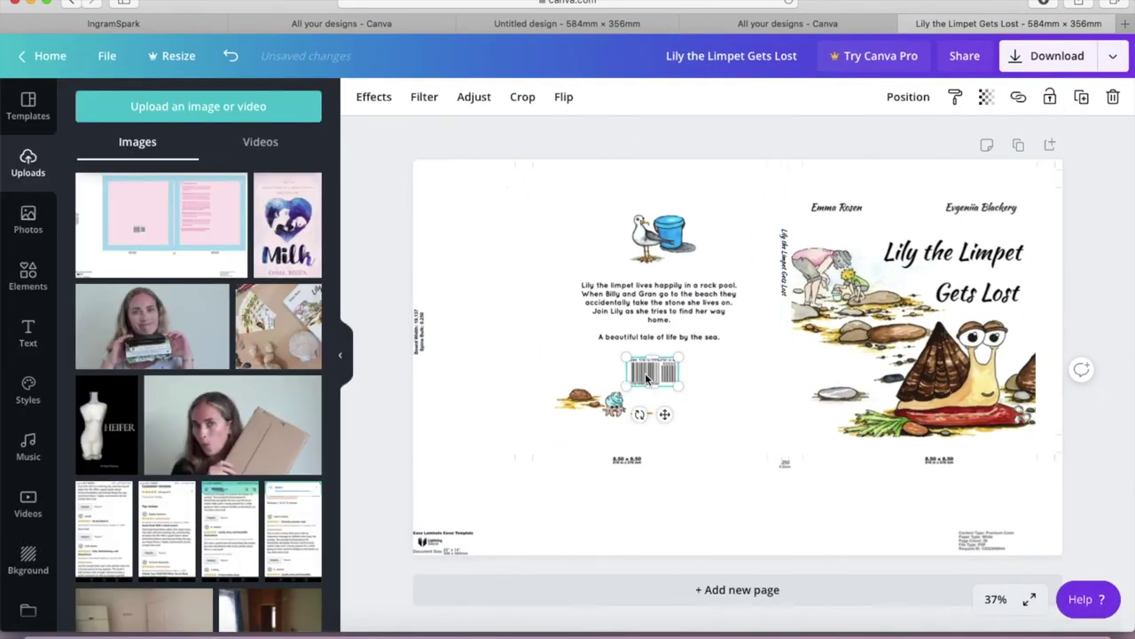
pyautogui.moveTo(675, 383); pyautogui.dragTo(719, 401)
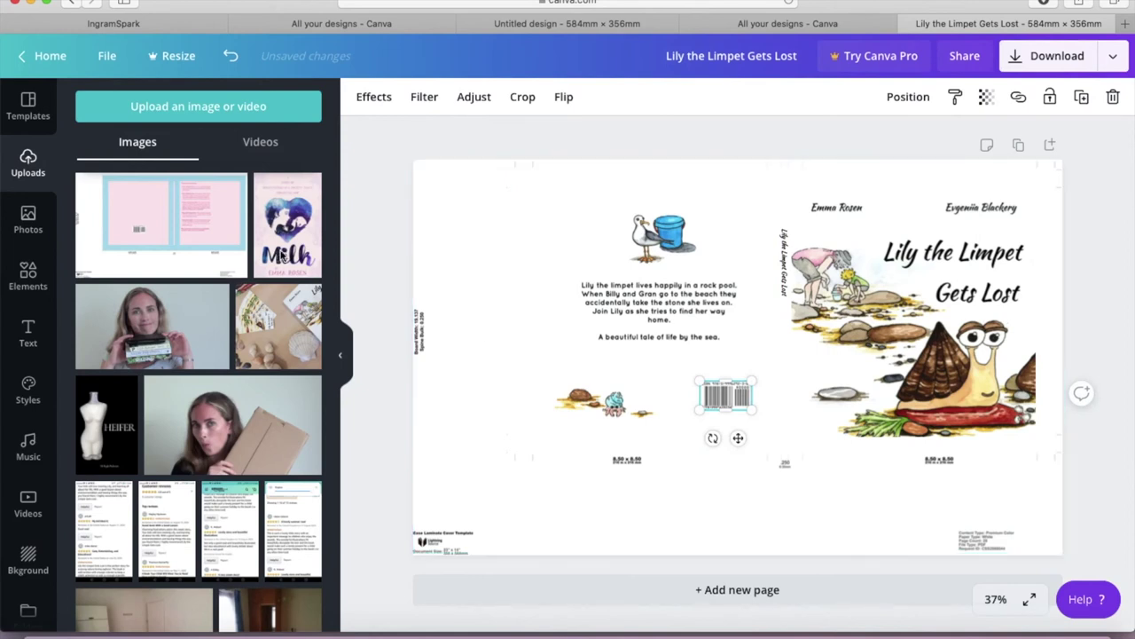
# Bring the full-page template to the front and set its transparency to 31 to check the artwork against the safe areas.
pyautogui.click(500, 420)
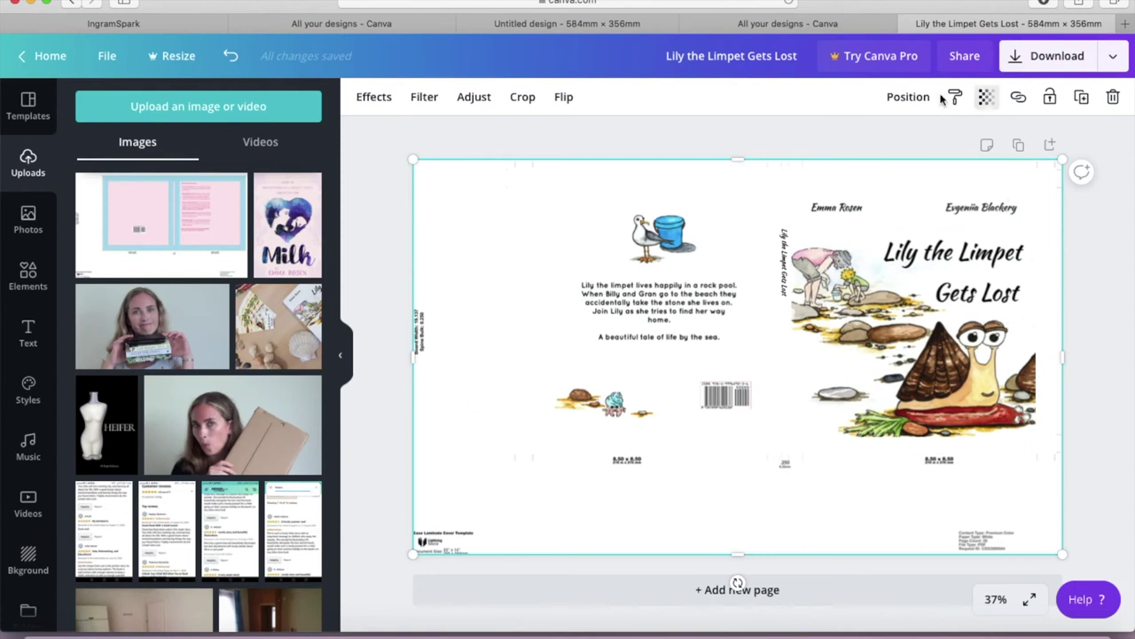
pyautogui.click(914, 98)
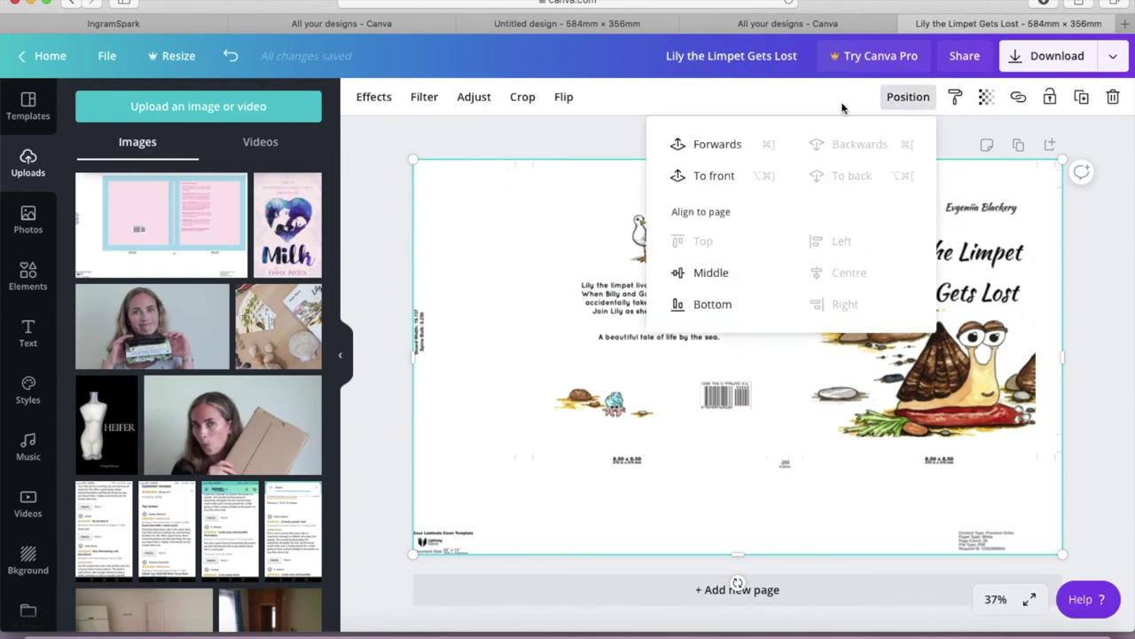
pyautogui.click(683, 152)
pyautogui.click(683, 152)
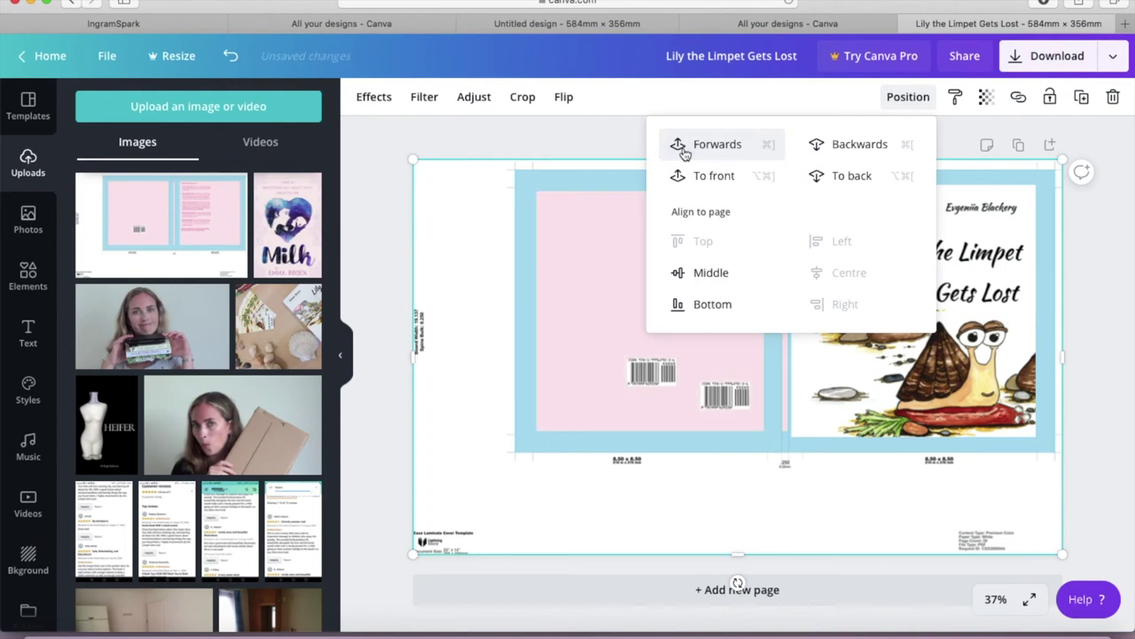
pyautogui.click(729, 180)
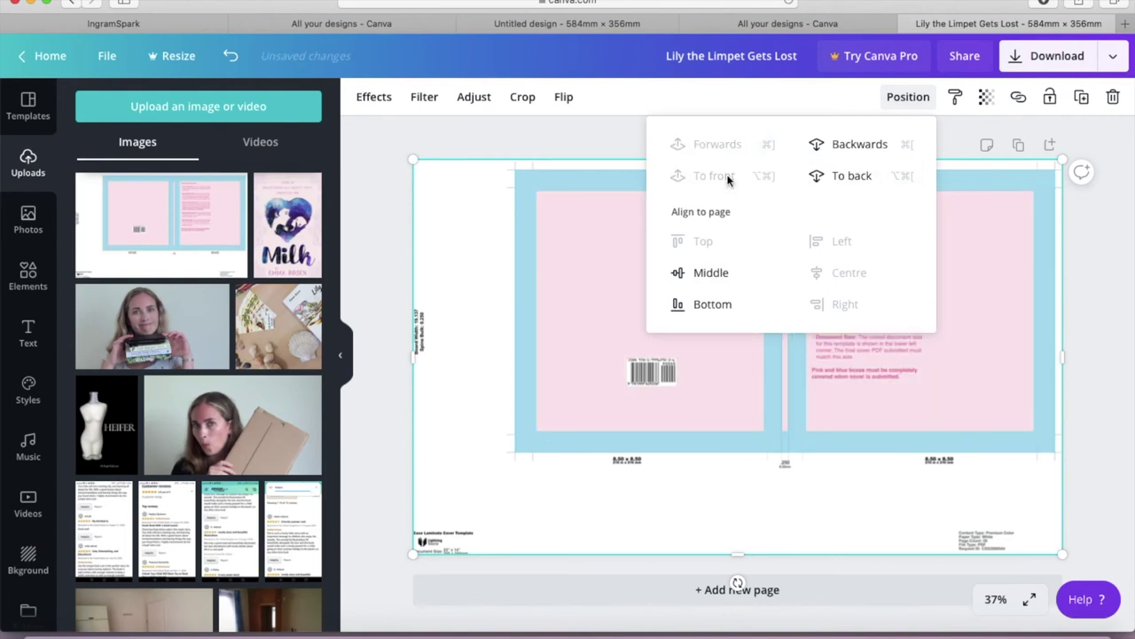
pyautogui.click(986, 97)
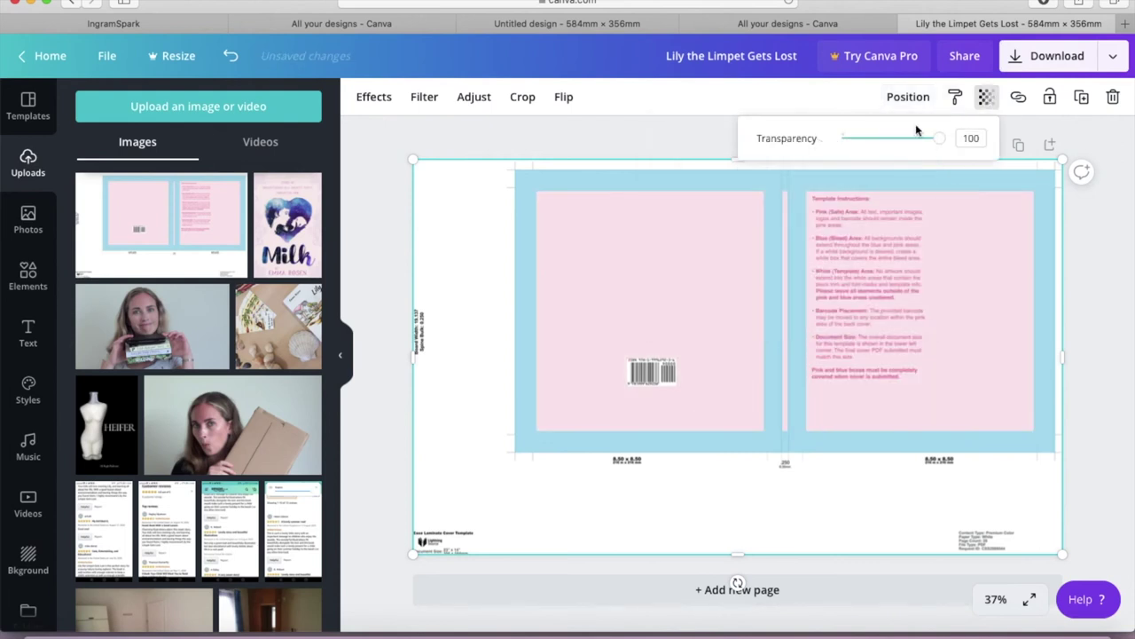
pyautogui.moveTo(943, 143); pyautogui.dragTo(876, 143)
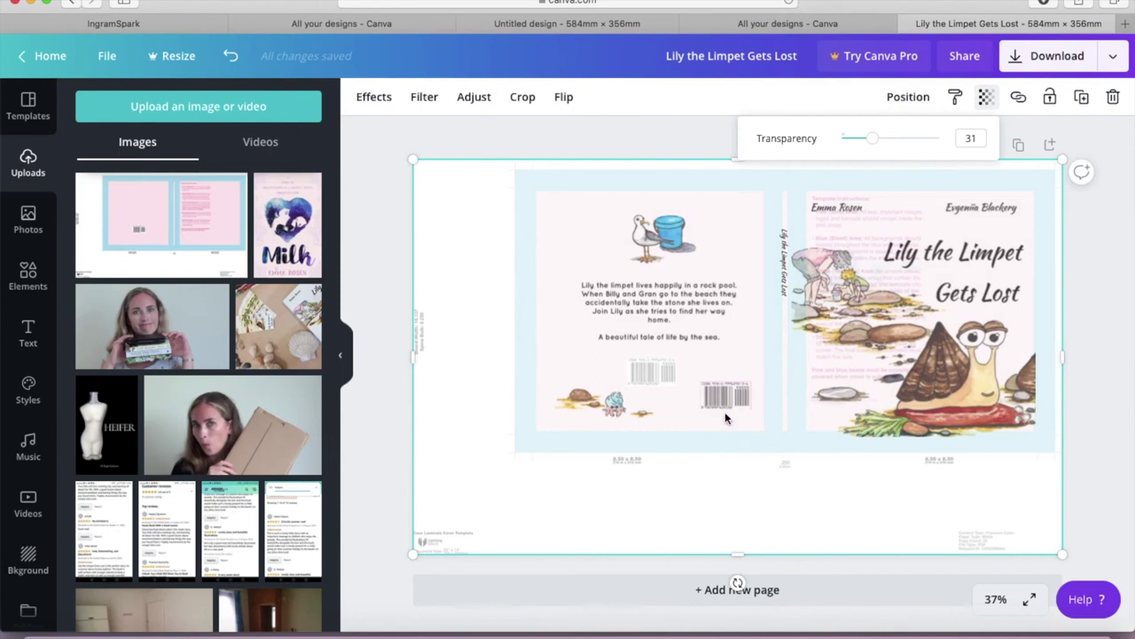
# Restore the template's transparency to 100 and send it to the back.
pyautogui.moveTo(877, 141); pyautogui.dragTo(947, 141)
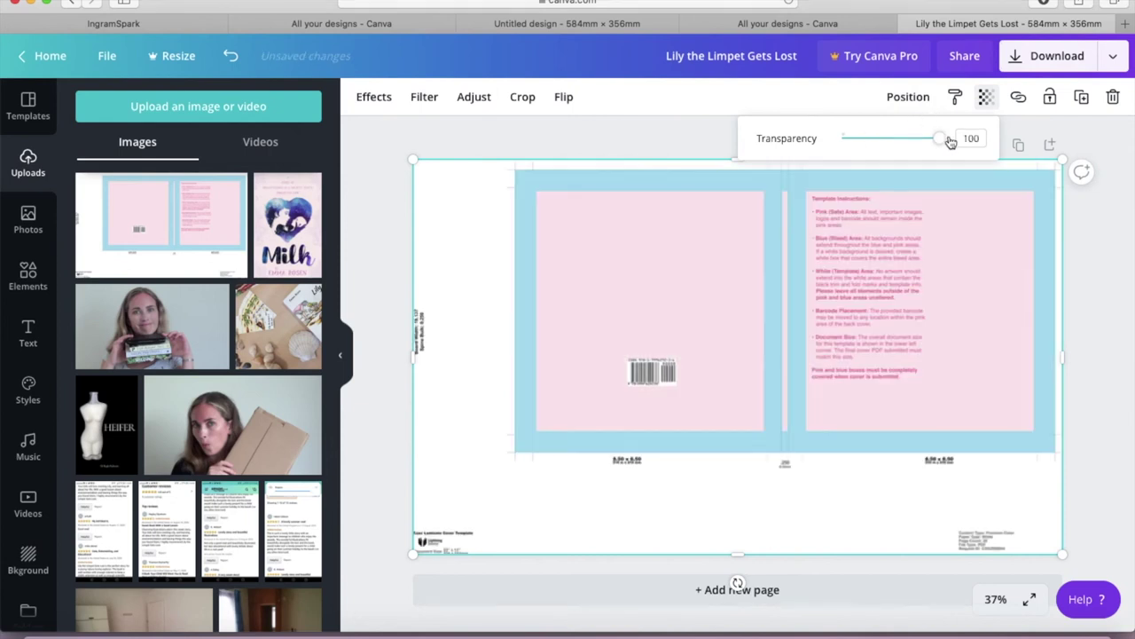
pyautogui.click(642, 315)
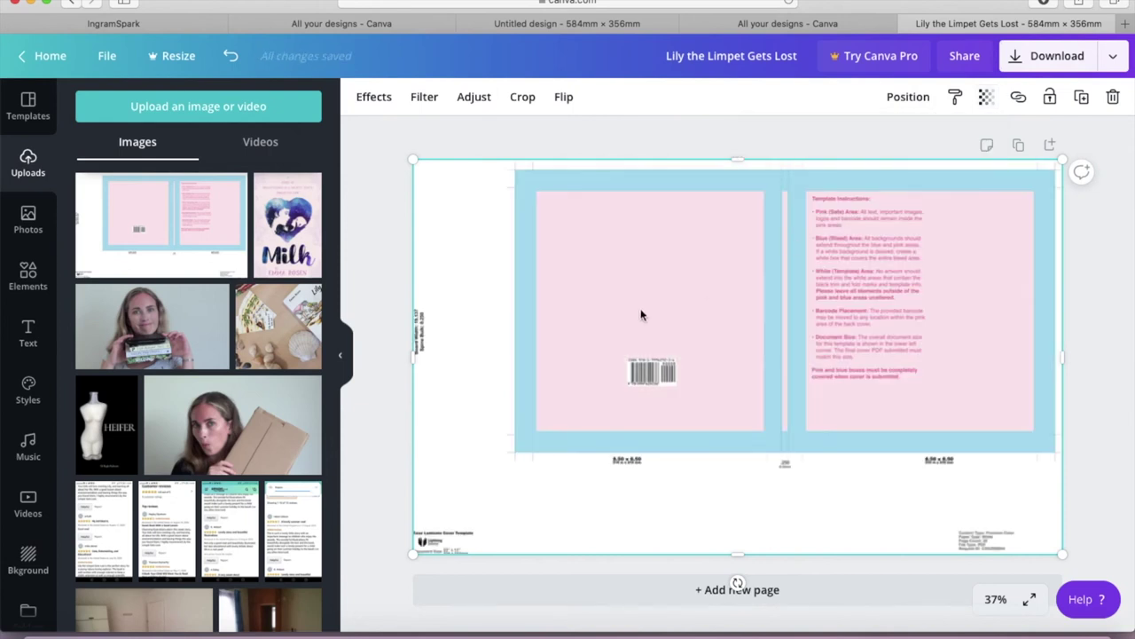
pyautogui.click(908, 97)
pyautogui.click(836, 177)
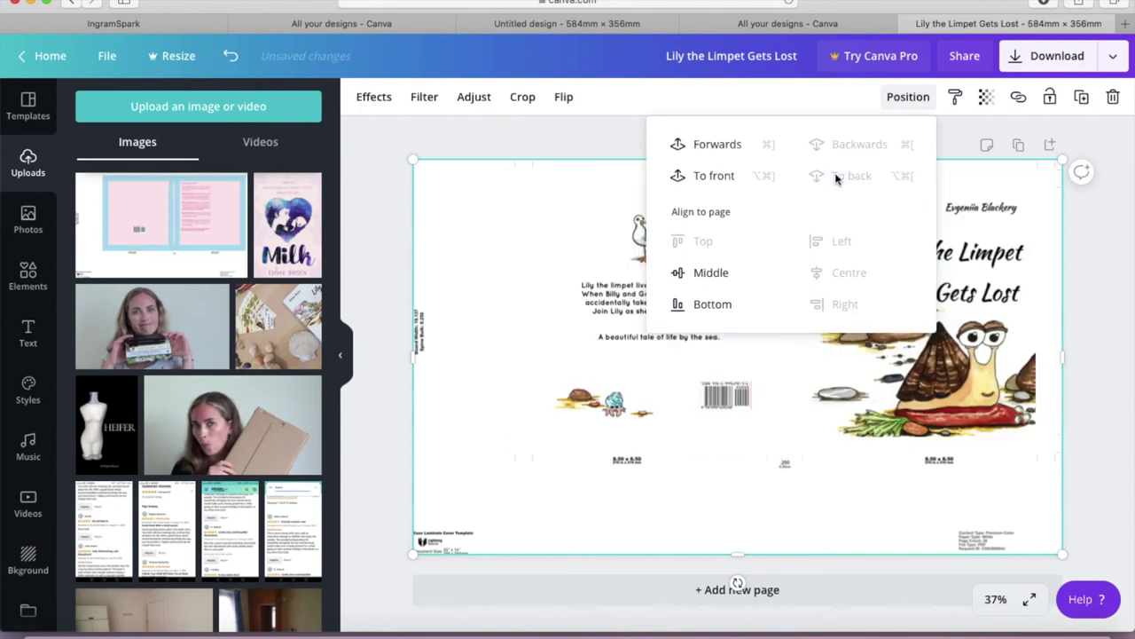
pyautogui.click(477, 424)
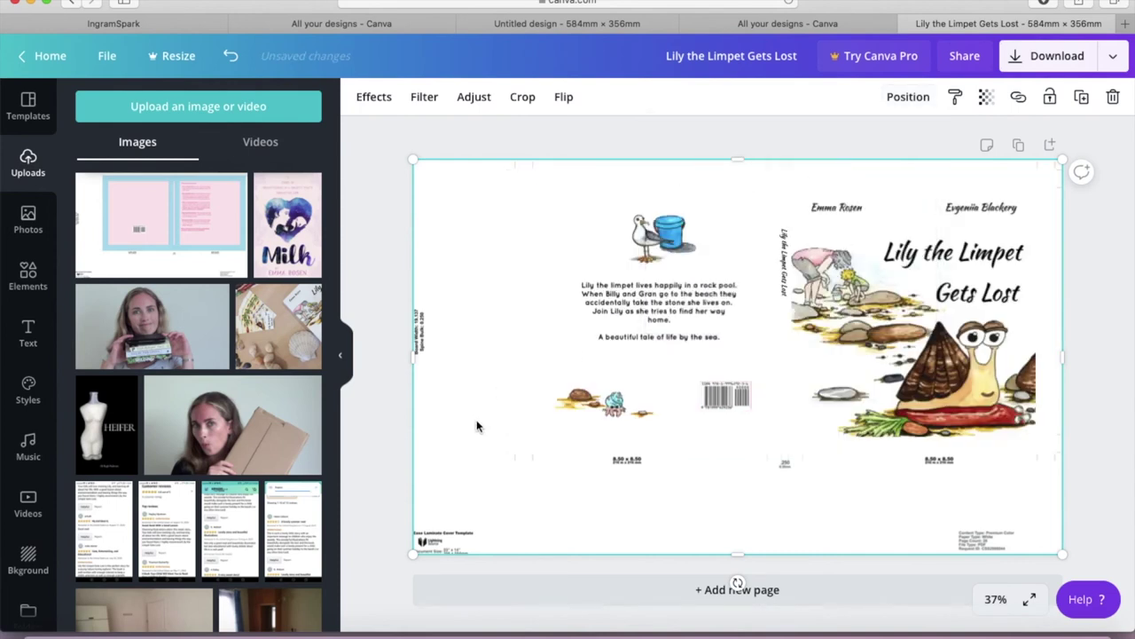
# Adjust the barcode's position and add the uploaded Sartain Publishing logo, shrunk to fit directly beside the barcode.
pyautogui.click(743, 407)
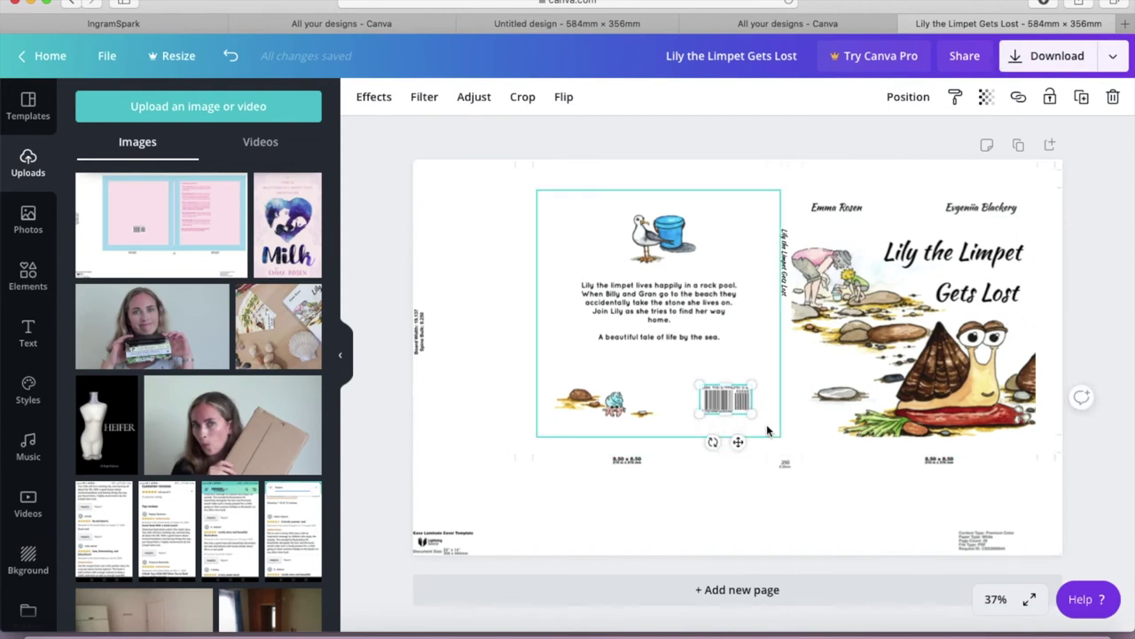
pyautogui.click(592, 524)
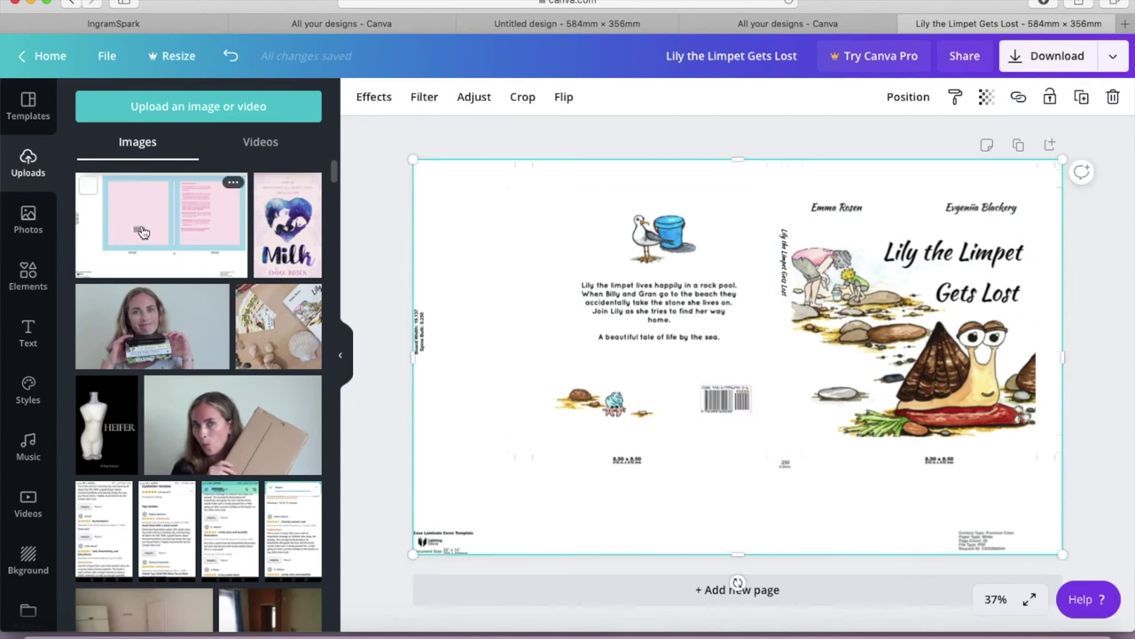
pyautogui.scroll(-15, 142, 381)
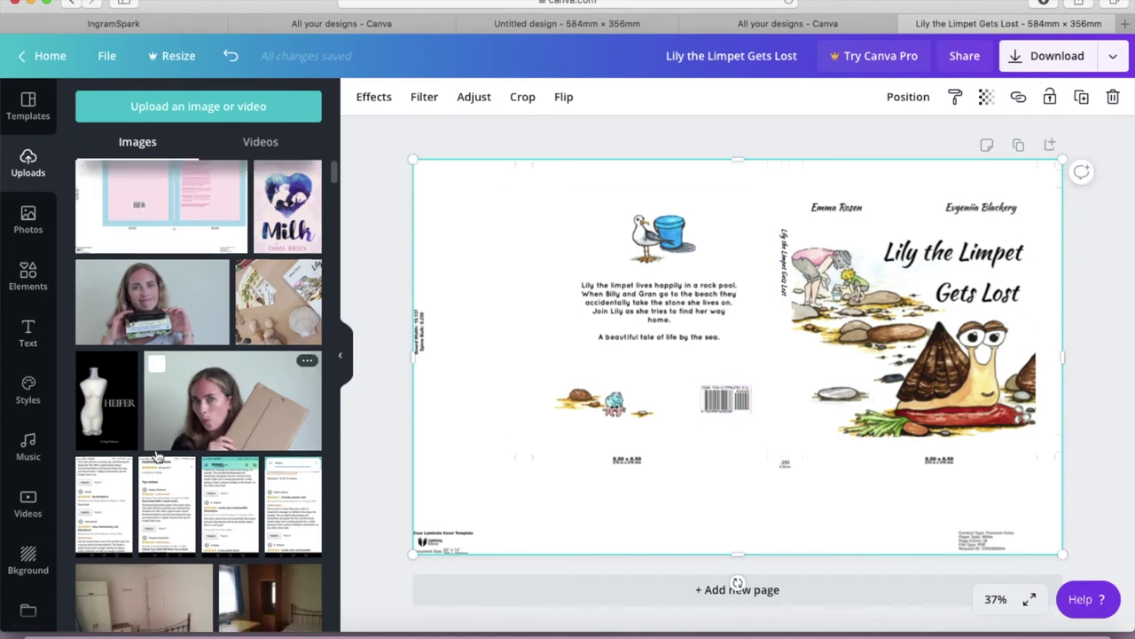
pyautogui.click(101, 301)
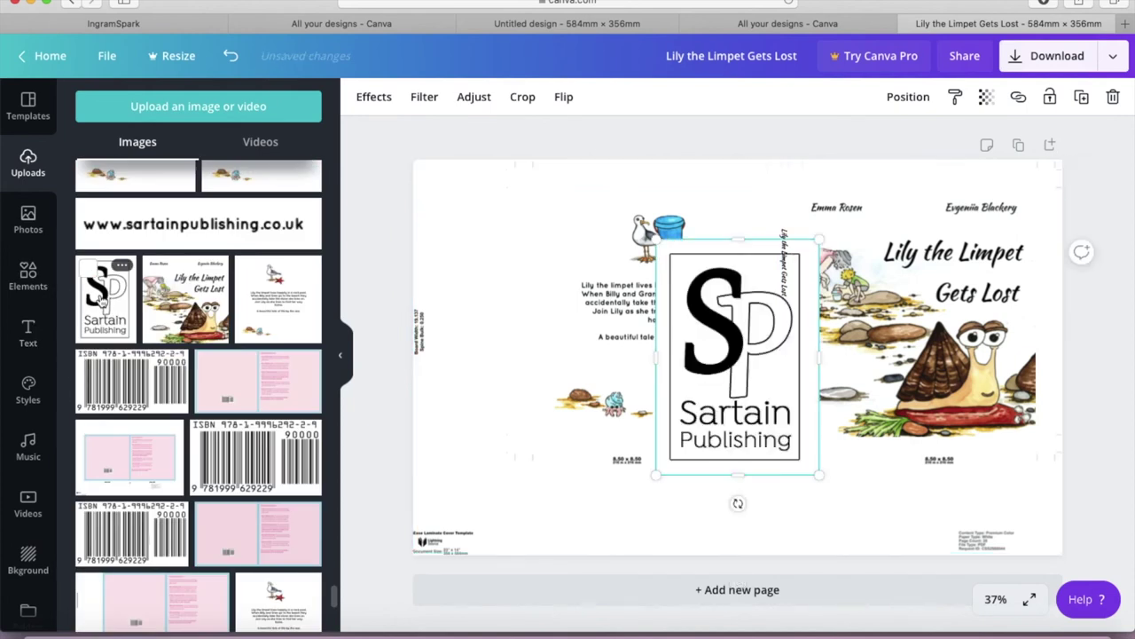
pyautogui.moveTo(710, 317); pyautogui.dragTo(754, 408)
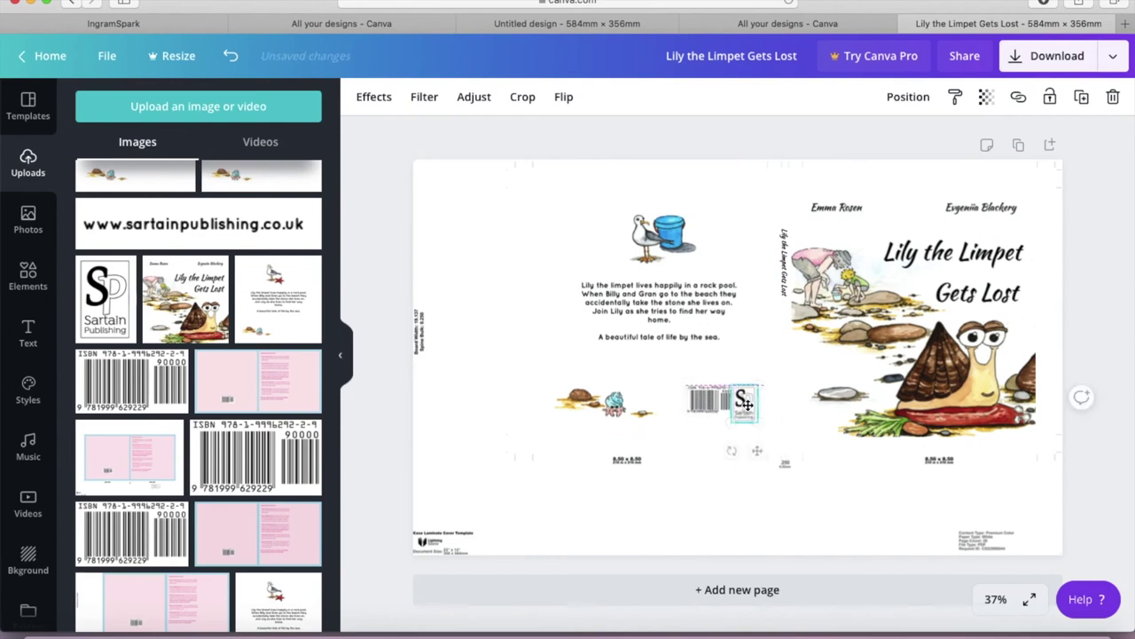
pyautogui.click(225, 237)
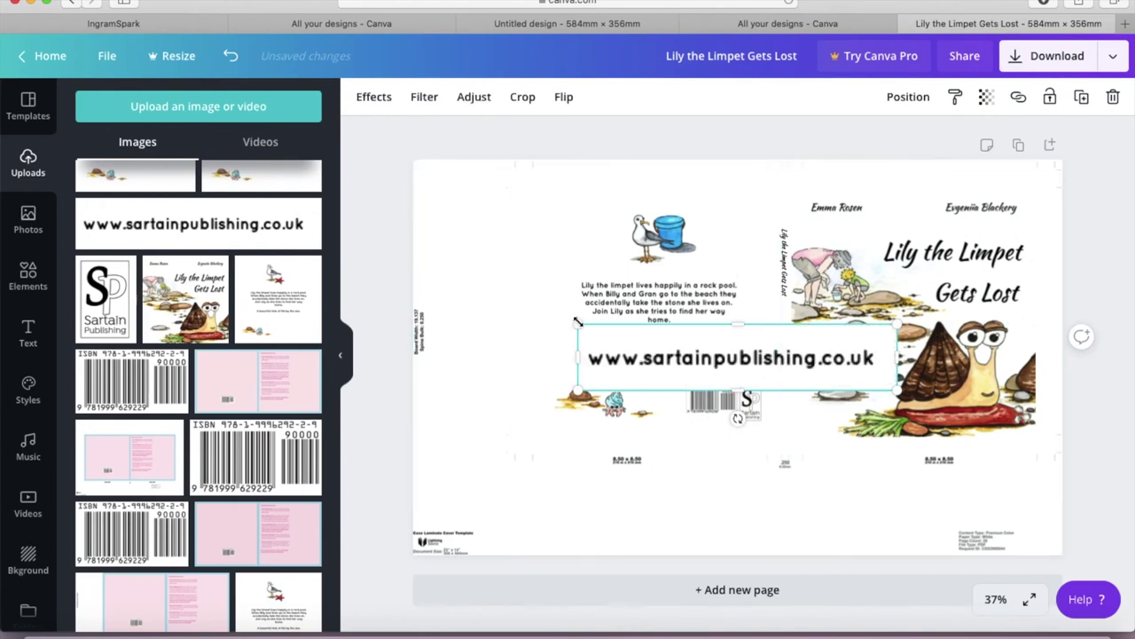
pyautogui.moveTo(661, 350); pyautogui.dragTo(807, 401)
pyautogui.moveTo(868, 381); pyautogui.dragTo(735, 431)
# Shrink the publisher logo to the barcode's height and fit the web address closely beneath the barcode and logo.
pyautogui.click(703, 402)
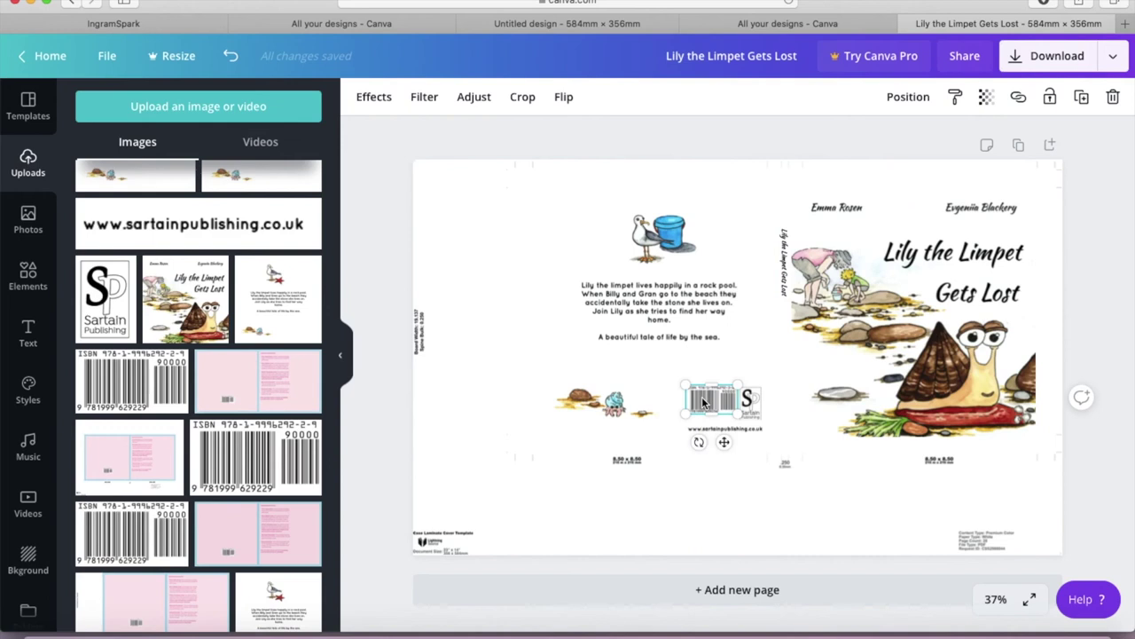
pyautogui.click(754, 405)
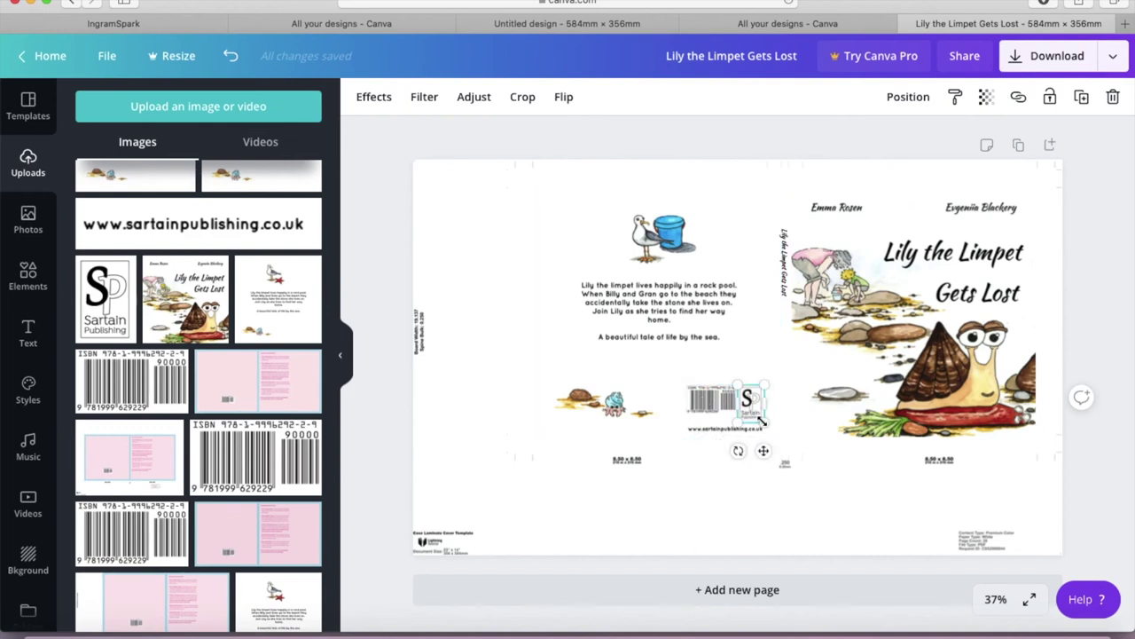
pyautogui.moveTo(759, 414); pyautogui.dragTo(686, 419)
pyautogui.click(705, 431)
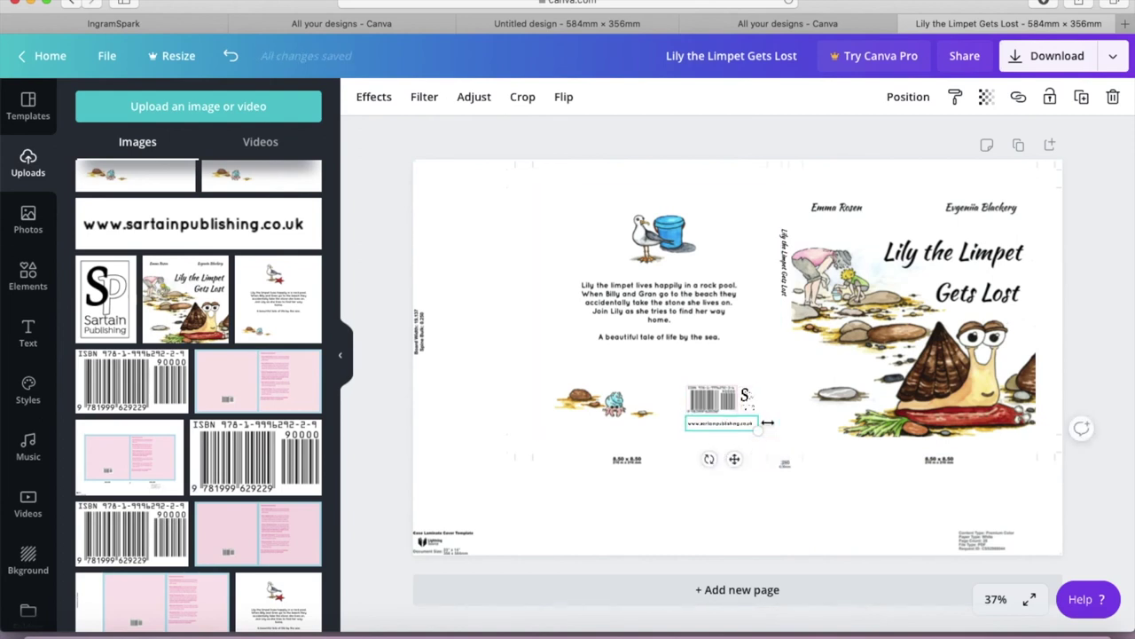
pyautogui.click(736, 399)
pyautogui.click(718, 425)
pyautogui.moveTo(728, 418); pyautogui.dragTo(725, 422)
pyautogui.click(777, 414)
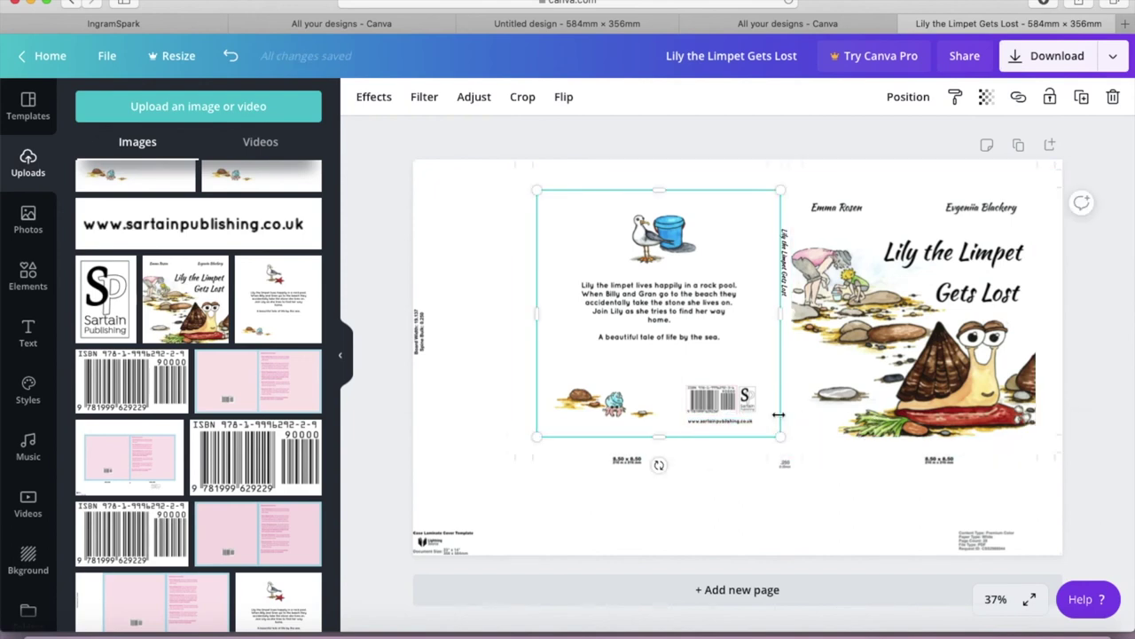
pyautogui.click(467, 390)
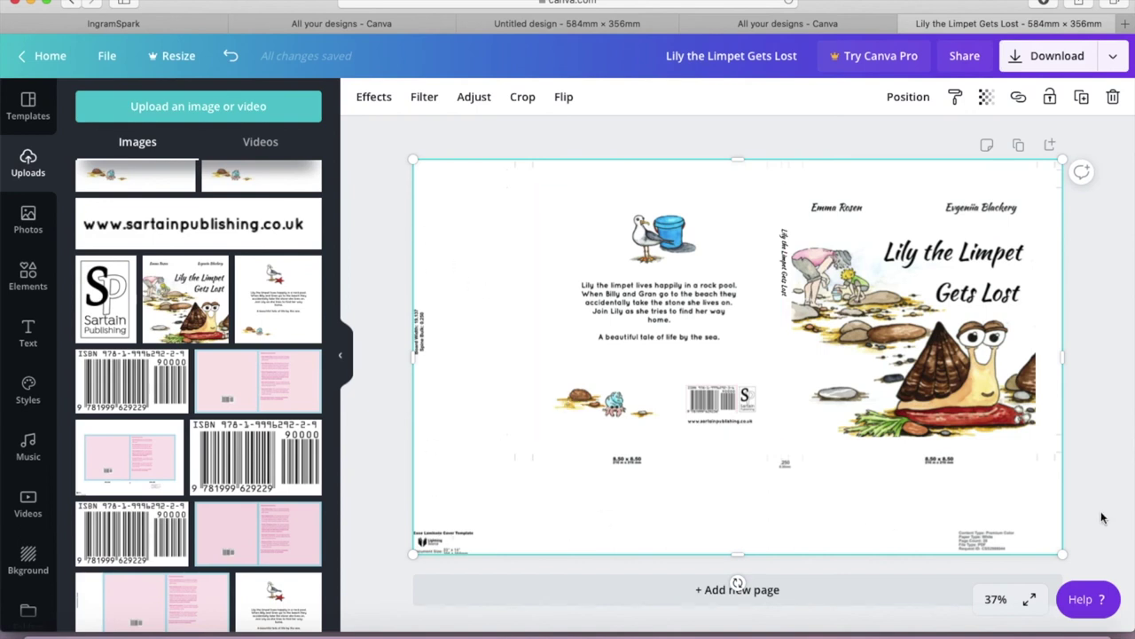
# Open the download settings for the finished cover.
pyautogui.click(1113, 56)
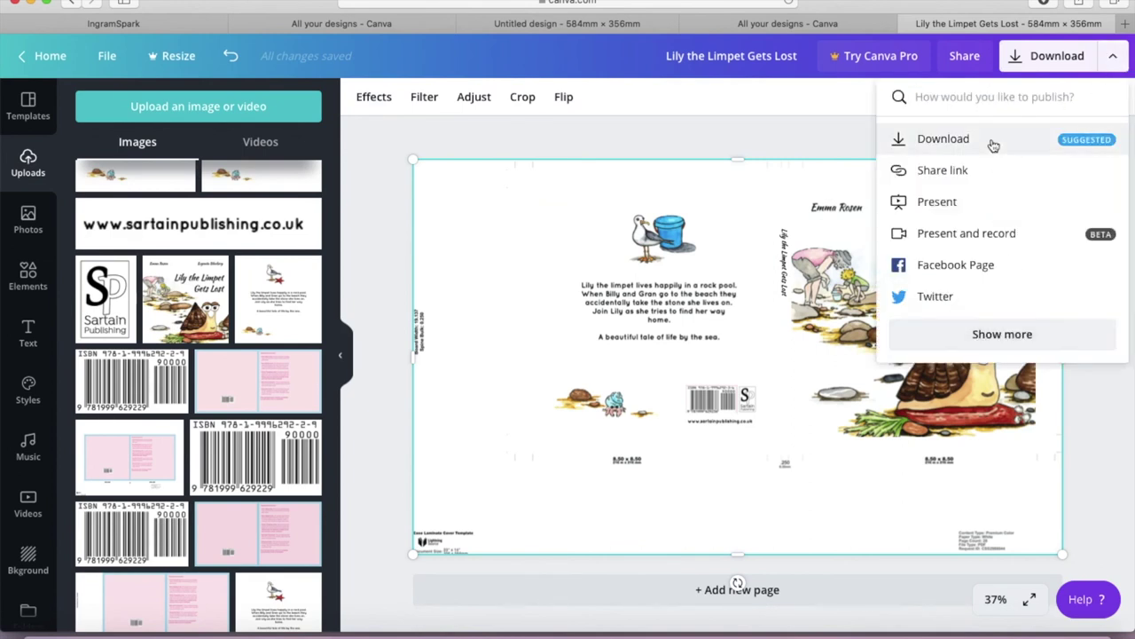
pyautogui.click(943, 138)
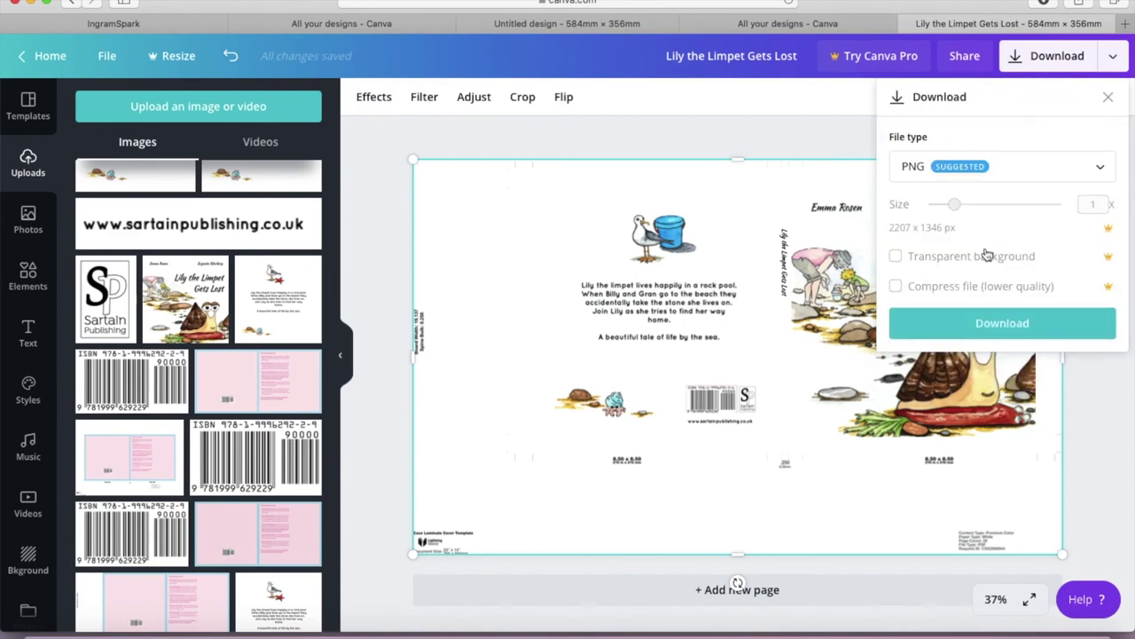